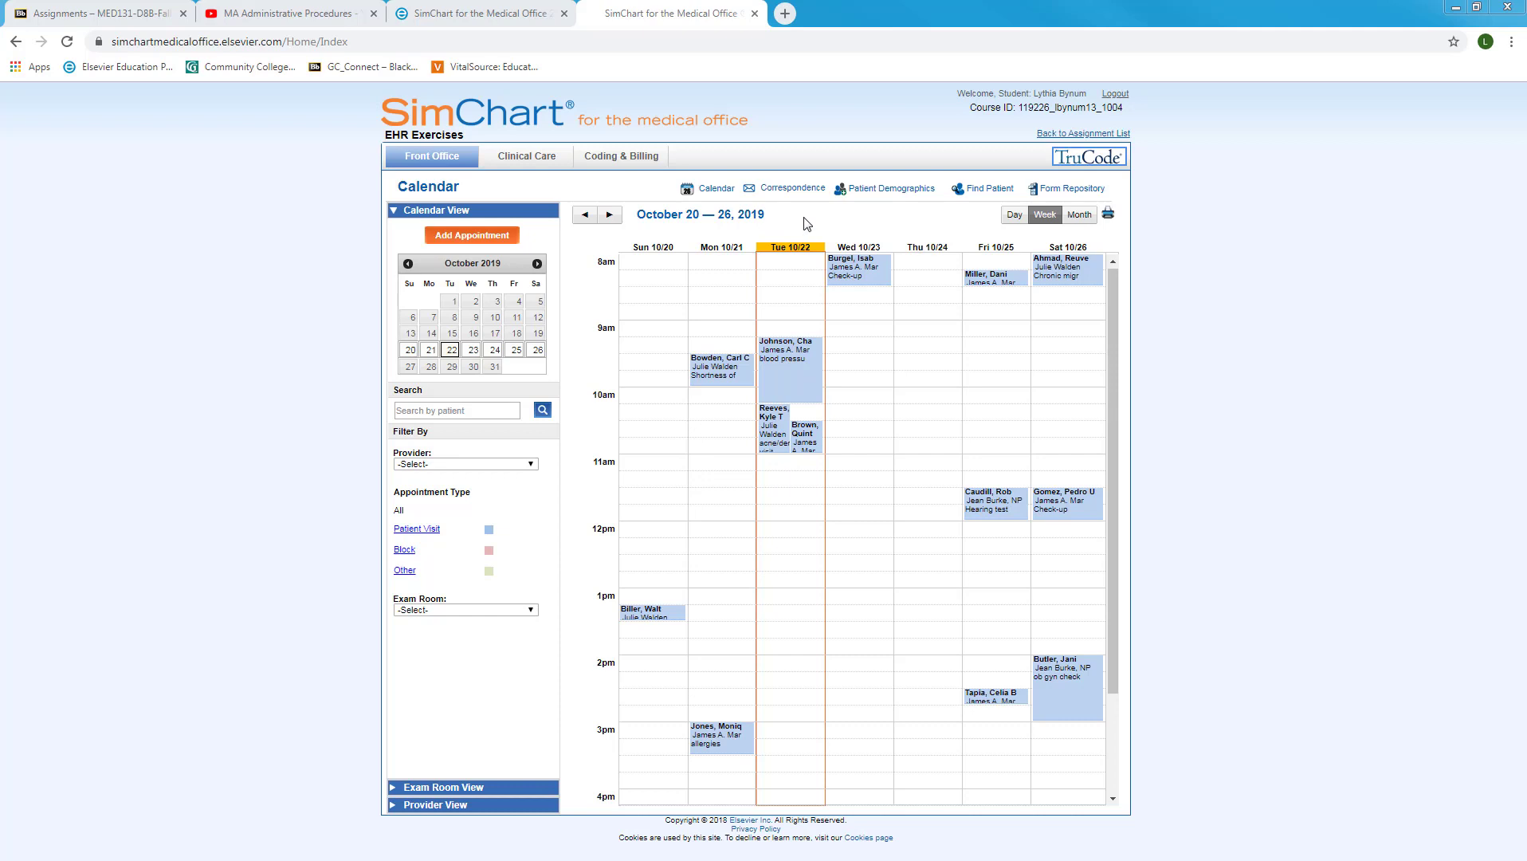
Open the blank Patient Statement form from Patient Forms in the Form Repository
{"action": "left_click", "coordinate": [1079, 194]}
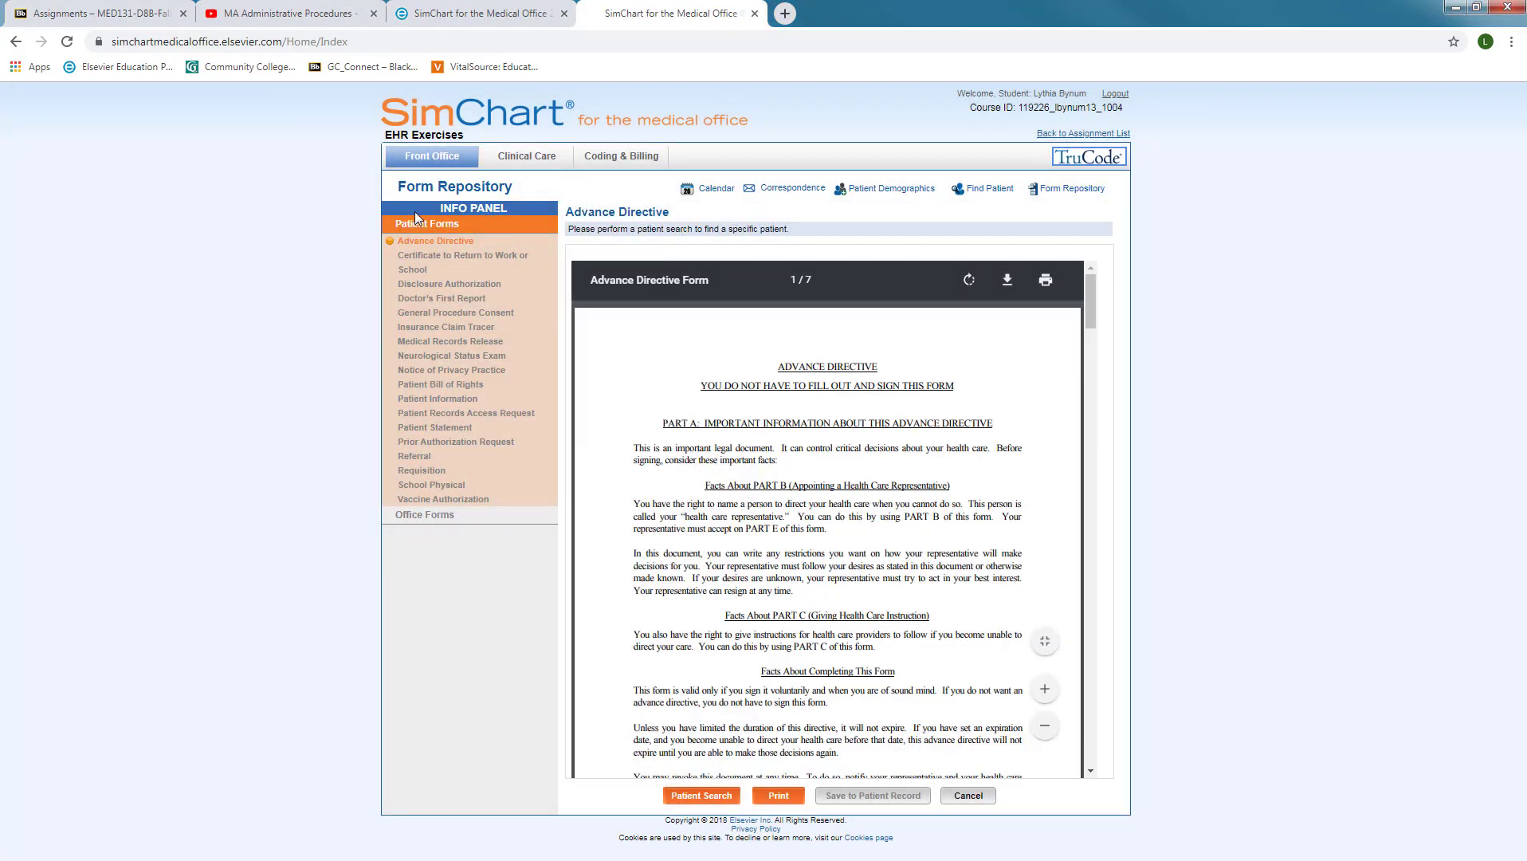
{"action": "left_click", "coordinate": [438, 486]}
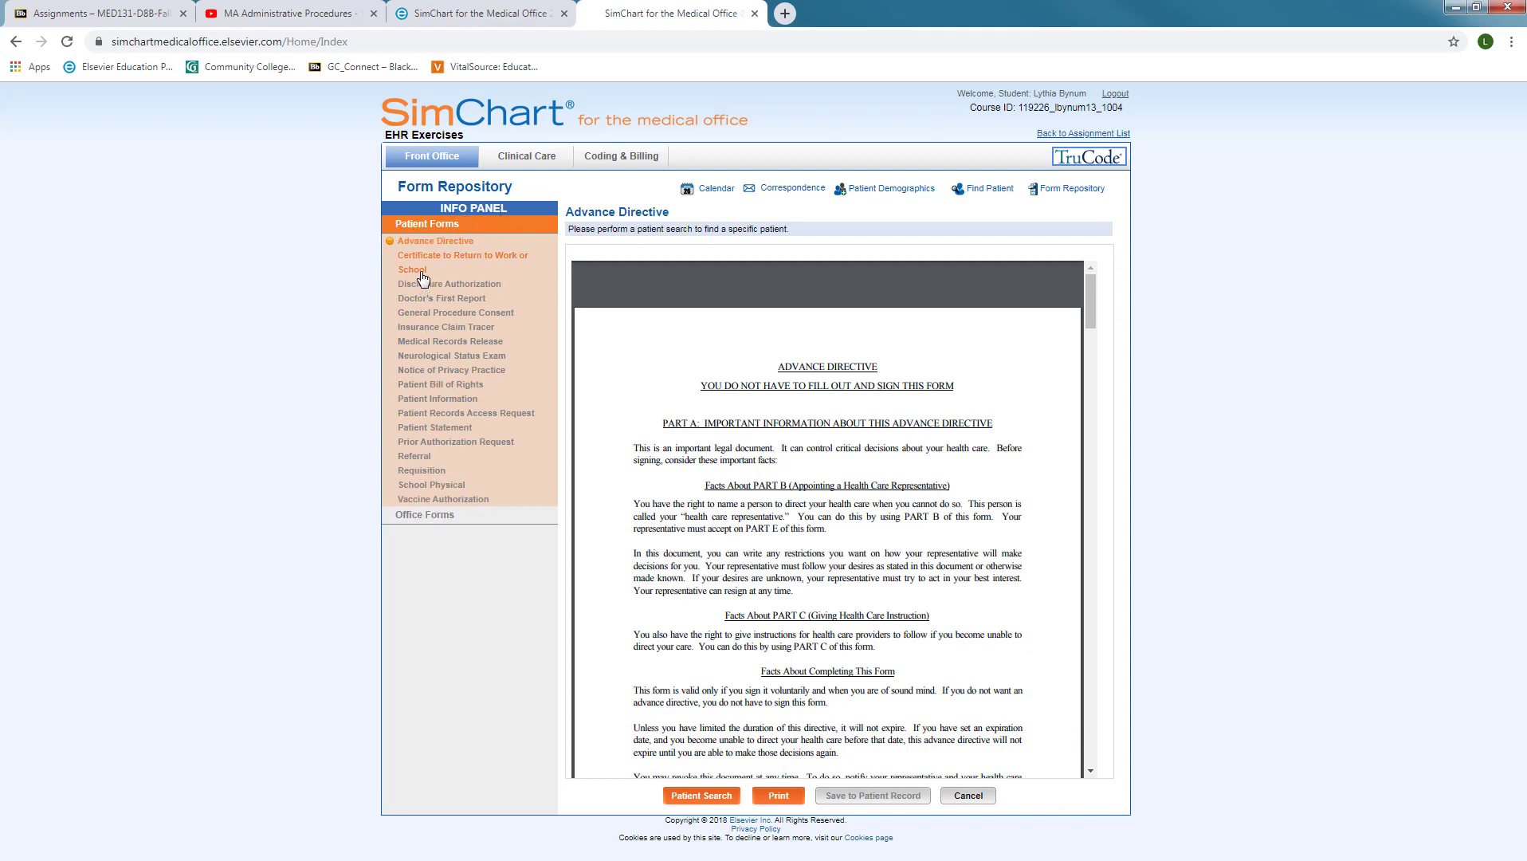
{"action": "left_click", "coordinate": [443, 435]}
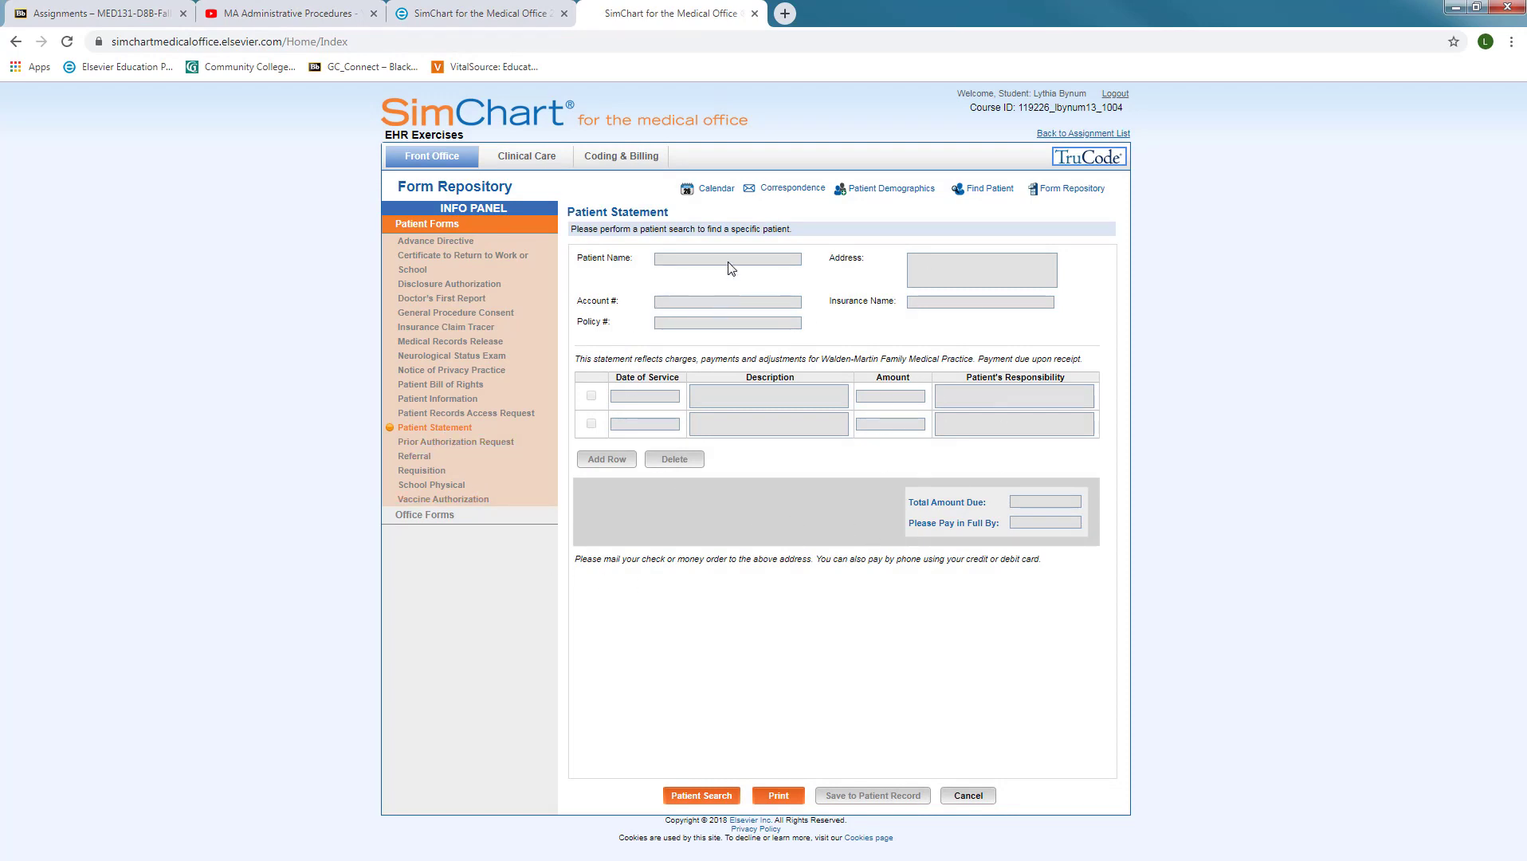
Search patients and pick TEST2, PATIENT from the results list
{"action": "left_click", "coordinate": [712, 800]}
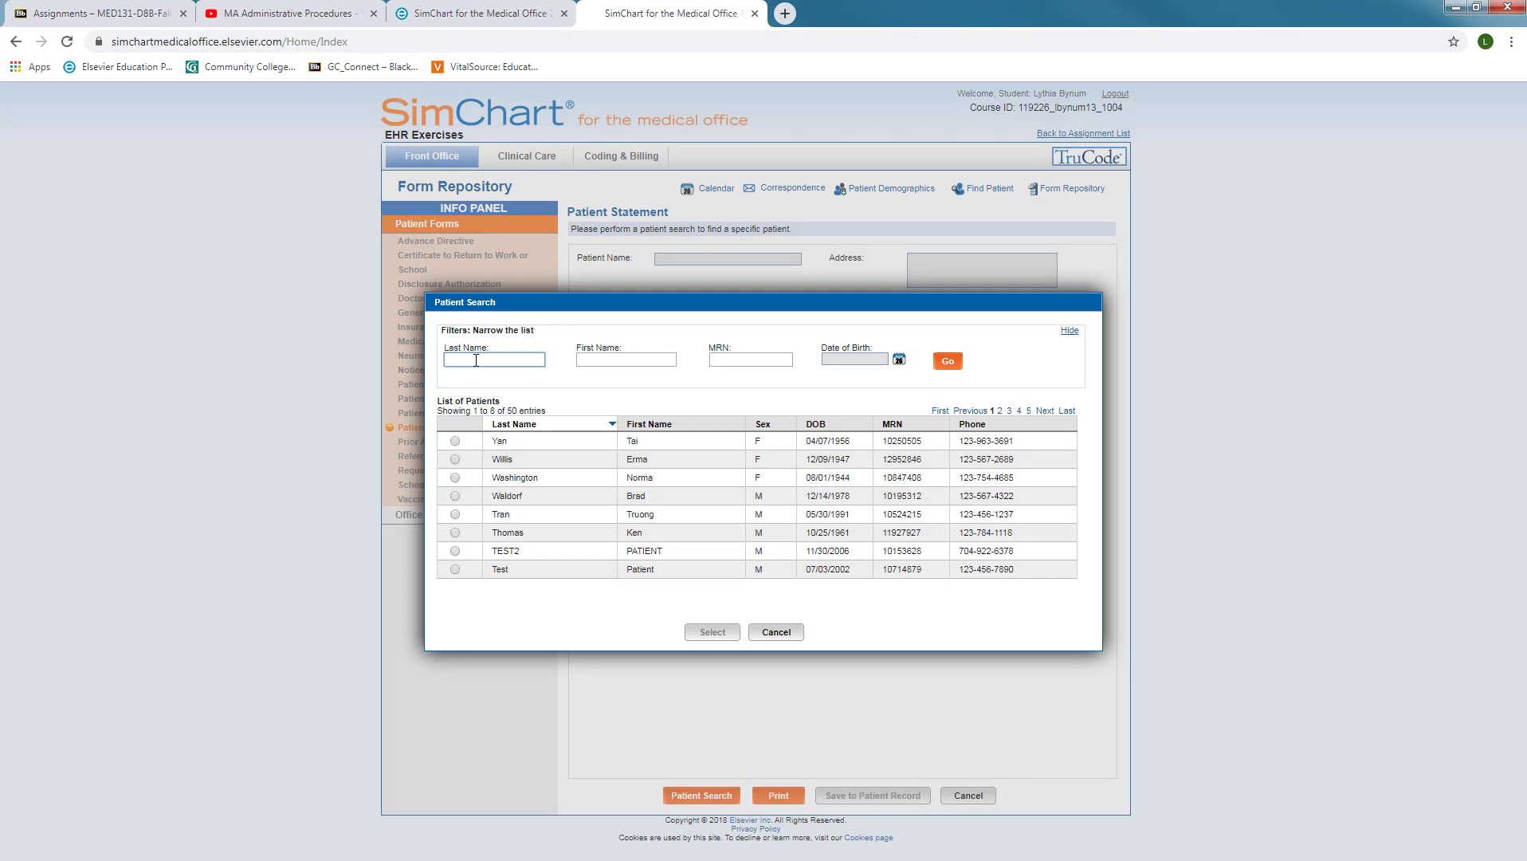
{"action": "left_click", "coordinate": [454, 550]}
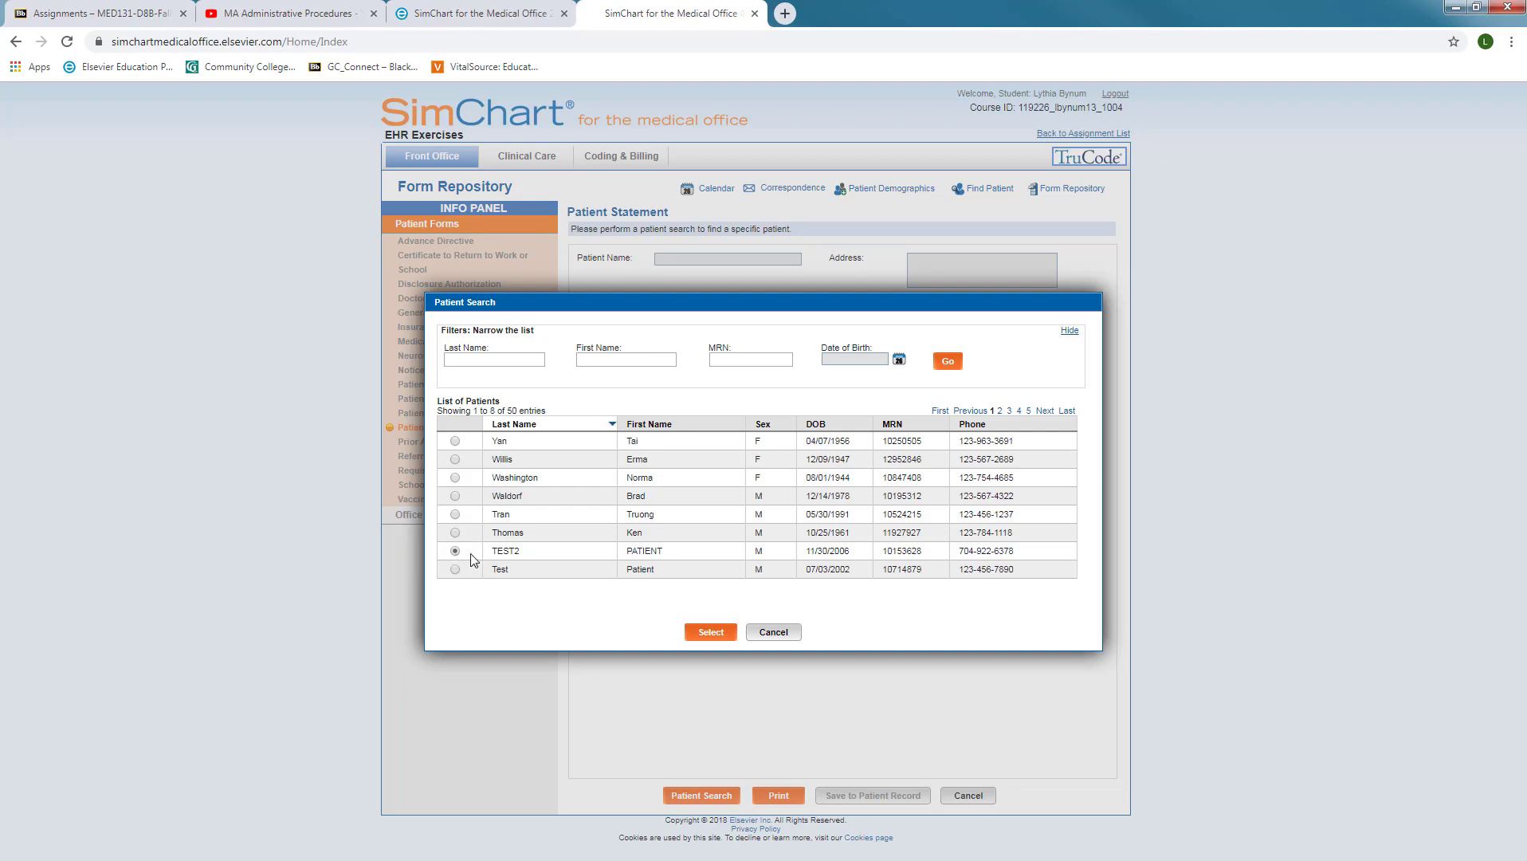
Load TEST2, PATIENT S's name, address, account, policy and Blue Cross Blue Shield details into the statement
{"action": "left_click", "coordinate": [707, 635]}
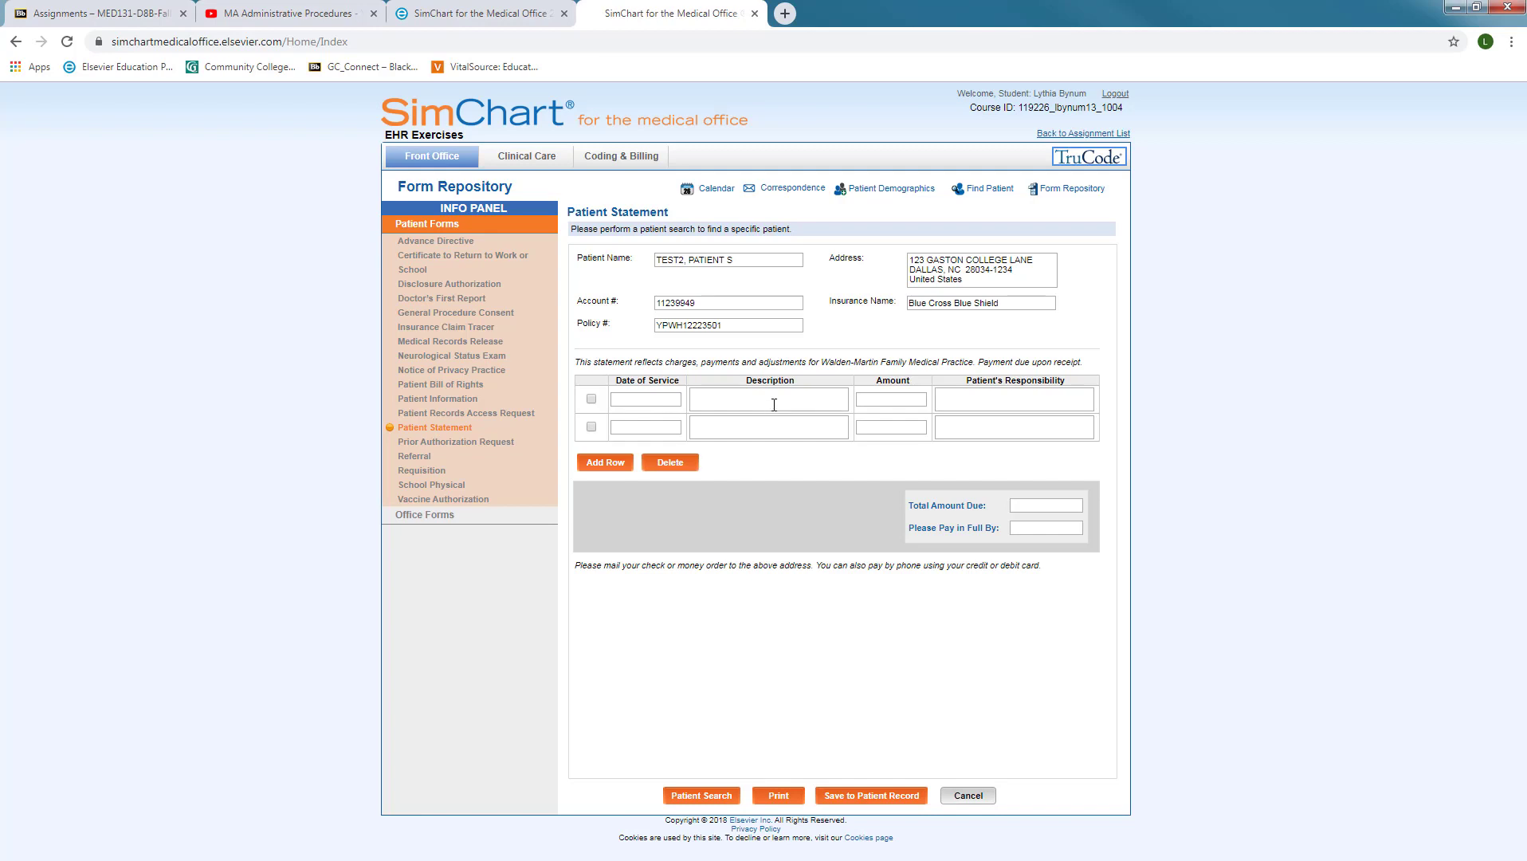
Enter the first line with service date 10/21/2019 and description 'Fasting Lipid Panel'
{"action": "left_click", "coordinate": [641, 396]}
{"action": "type", "text": "10/21/2019"}
{"action": "left_click", "coordinate": [721, 401]}
{"action": "type", "text": "G"}
{"action": "key", "text": "BackSpace"}
{"action": "type", "text": "Fasting Lipid Panel"}
Enter 35.00 as the first line's amount and $0.00 as patient's responsibility
{"action": "left_click", "coordinate": [877, 397]}
{"action": "type", "text": "35.00"}
{"action": "type", "text": "$"}
{"action": "left_click", "coordinate": [975, 393]}
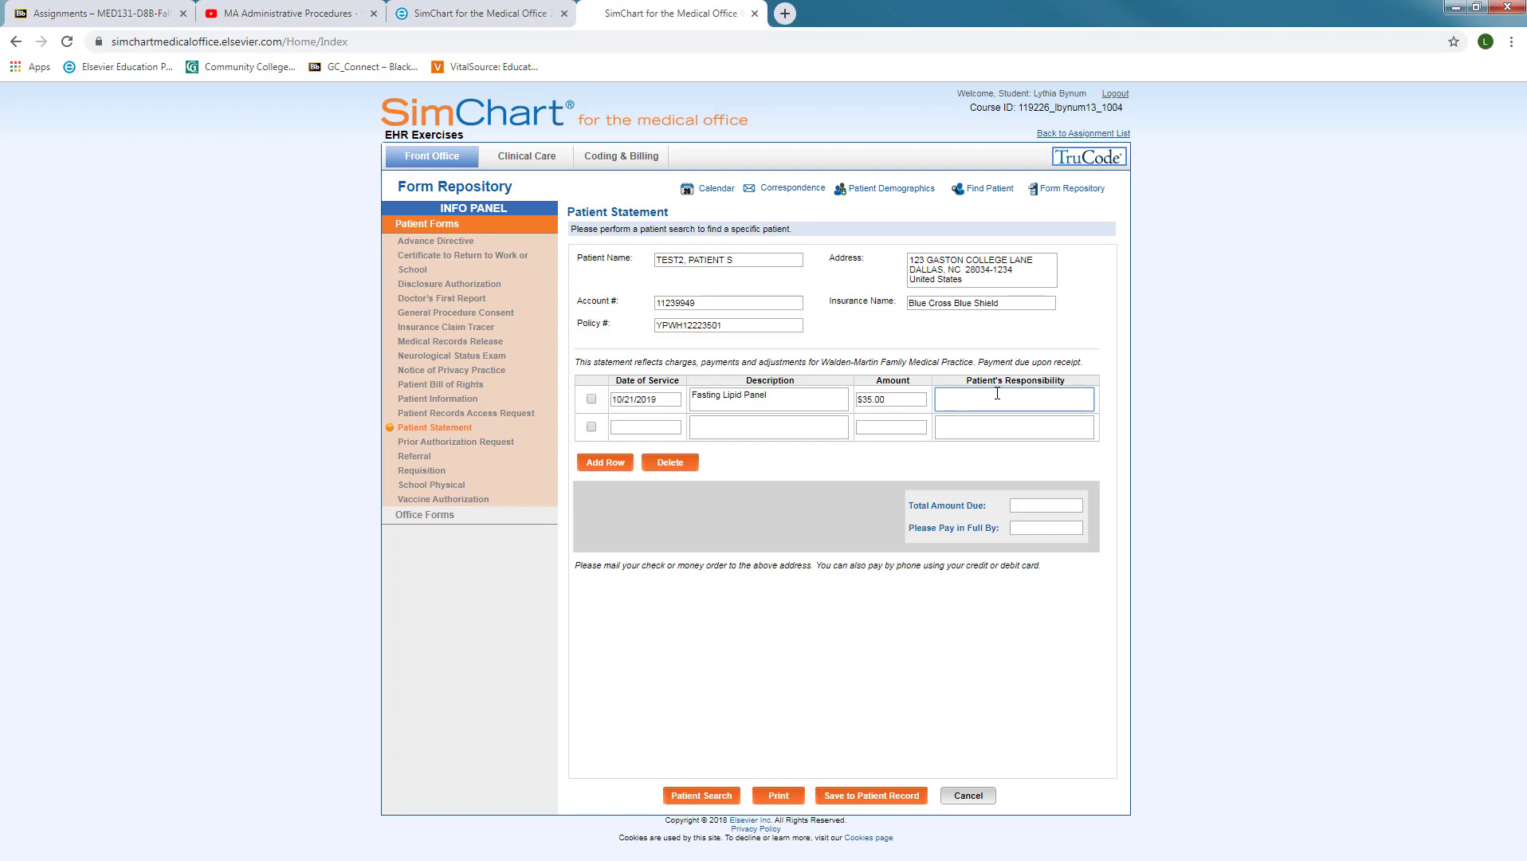
{"action": "type", "text": "$0.00"}
Set the second line's date of service to 10/21/2019
{"action": "left_click", "coordinate": [648, 426]}
{"action": "type", "text": "1/22/2019"}
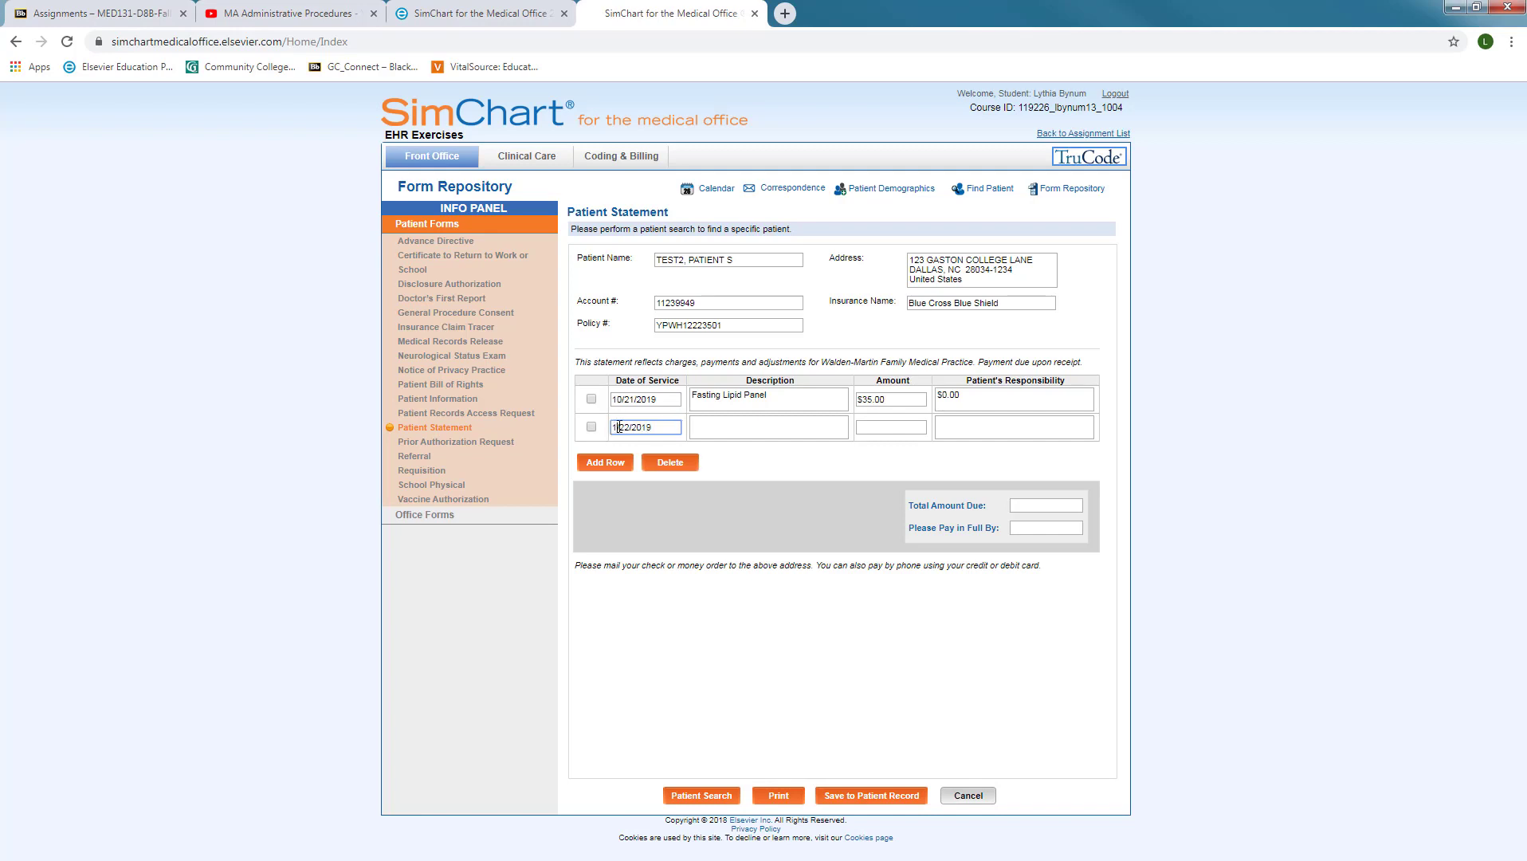
{"action": "left_click", "coordinate": [619, 427]}
{"action": "type", "text": "0"}
{"action": "left_click", "coordinate": [752, 429]}
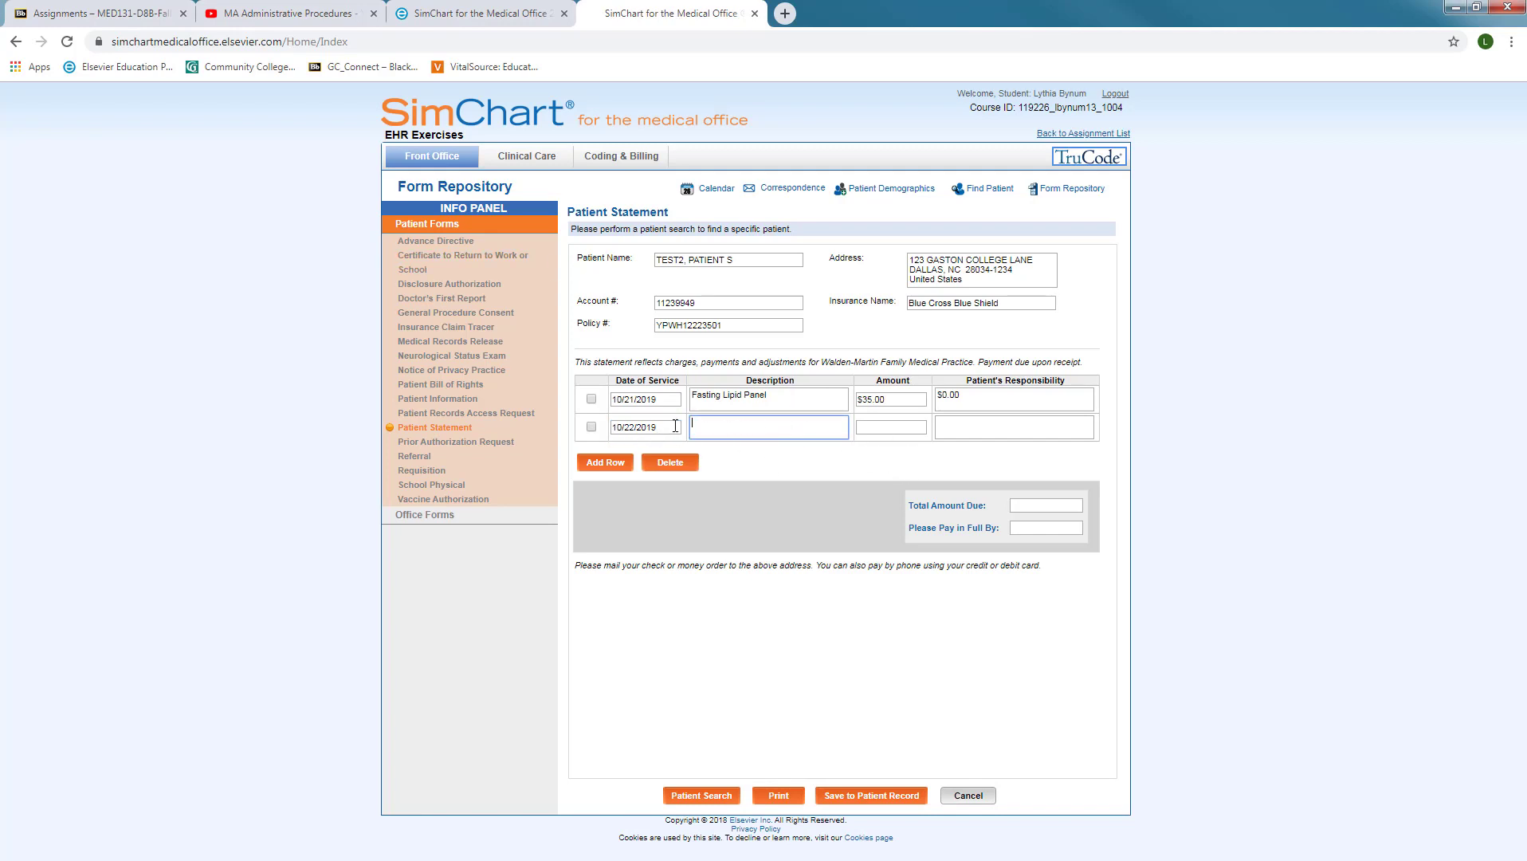
{"action": "left_click_drag", "start_coordinate": [666, 428], "coordinate": [582, 433]}
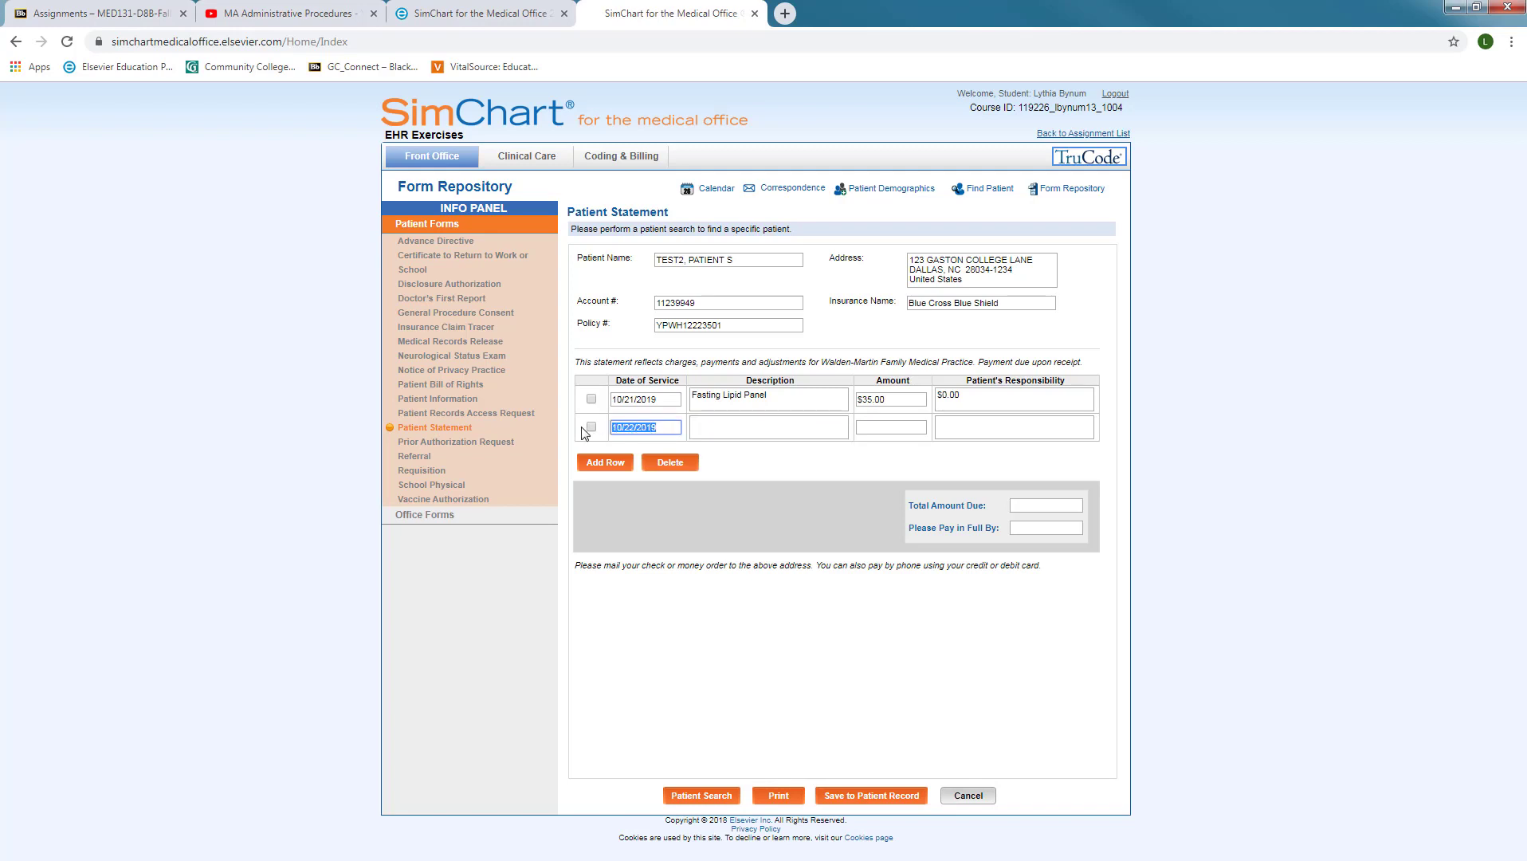
{"action": "type", "text": "10/21/2019"}
Describe the second line as 'Patient payment - Cash for FLP'
{"action": "left_click", "coordinate": [795, 421]}
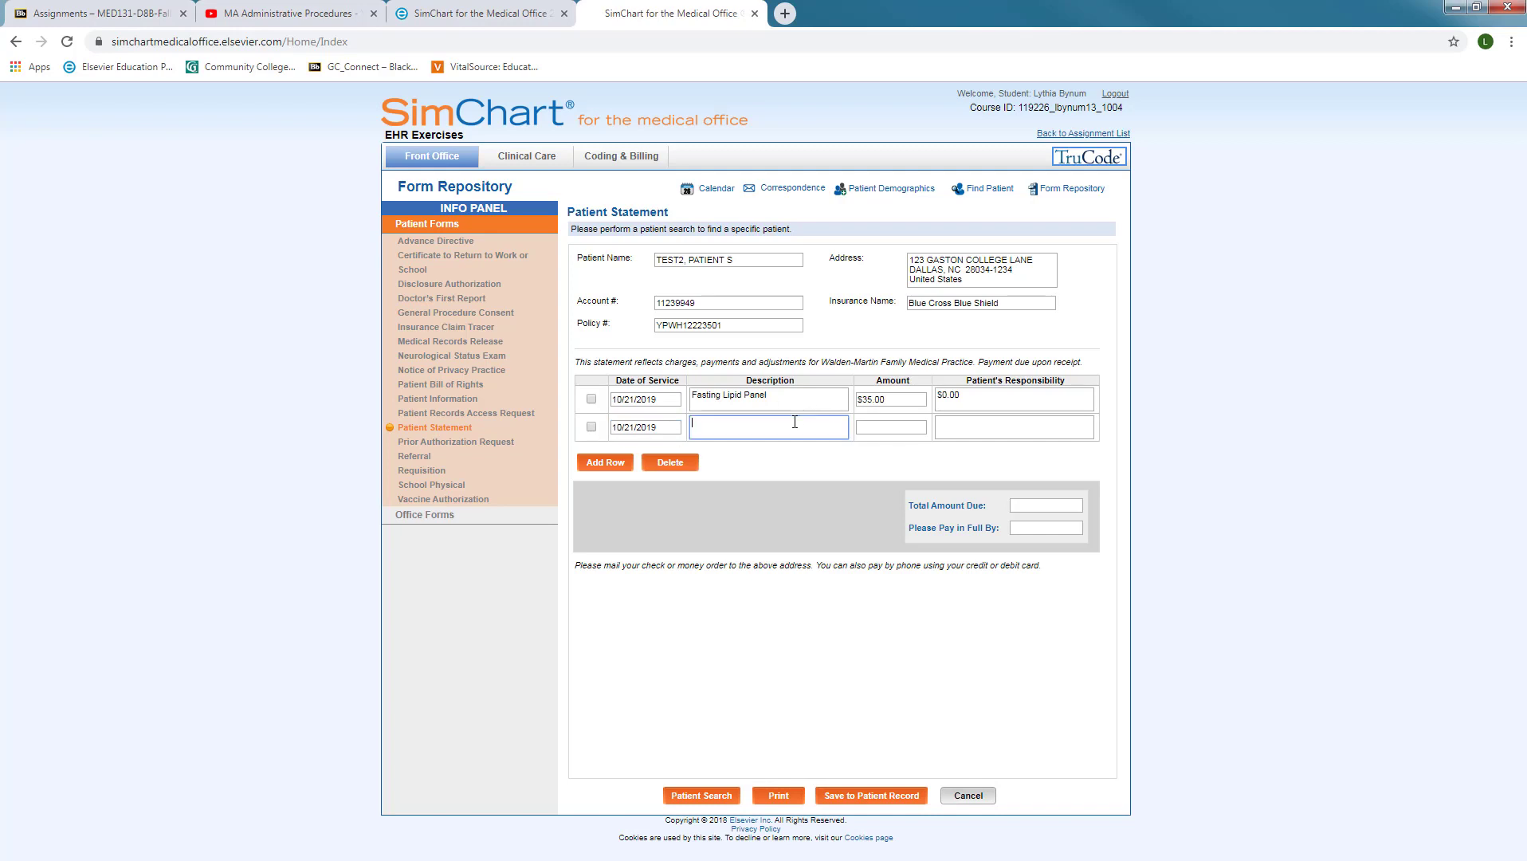
{"action": "type", "text": "Patient Copayment - Cash"}
{"action": "left_click_drag", "start_coordinate": [722, 423], "coordinate": [796, 423]}
{"action": "type", "text": "payment - Cash for Flp"}
{"action": "key", "text": "BackSpace"}
{"action": "left_click", "coordinate": [722, 426]}
{"action": "key", "text": "Delete"}
{"action": "type", "text": "P"}
{"action": "key", "text": "BackSpace"}
{"action": "type", "text": "p"}
Give the cash payment line a $35.00 amount and $0.00 patient's responsibility
{"action": "left_click", "coordinate": [880, 427]}
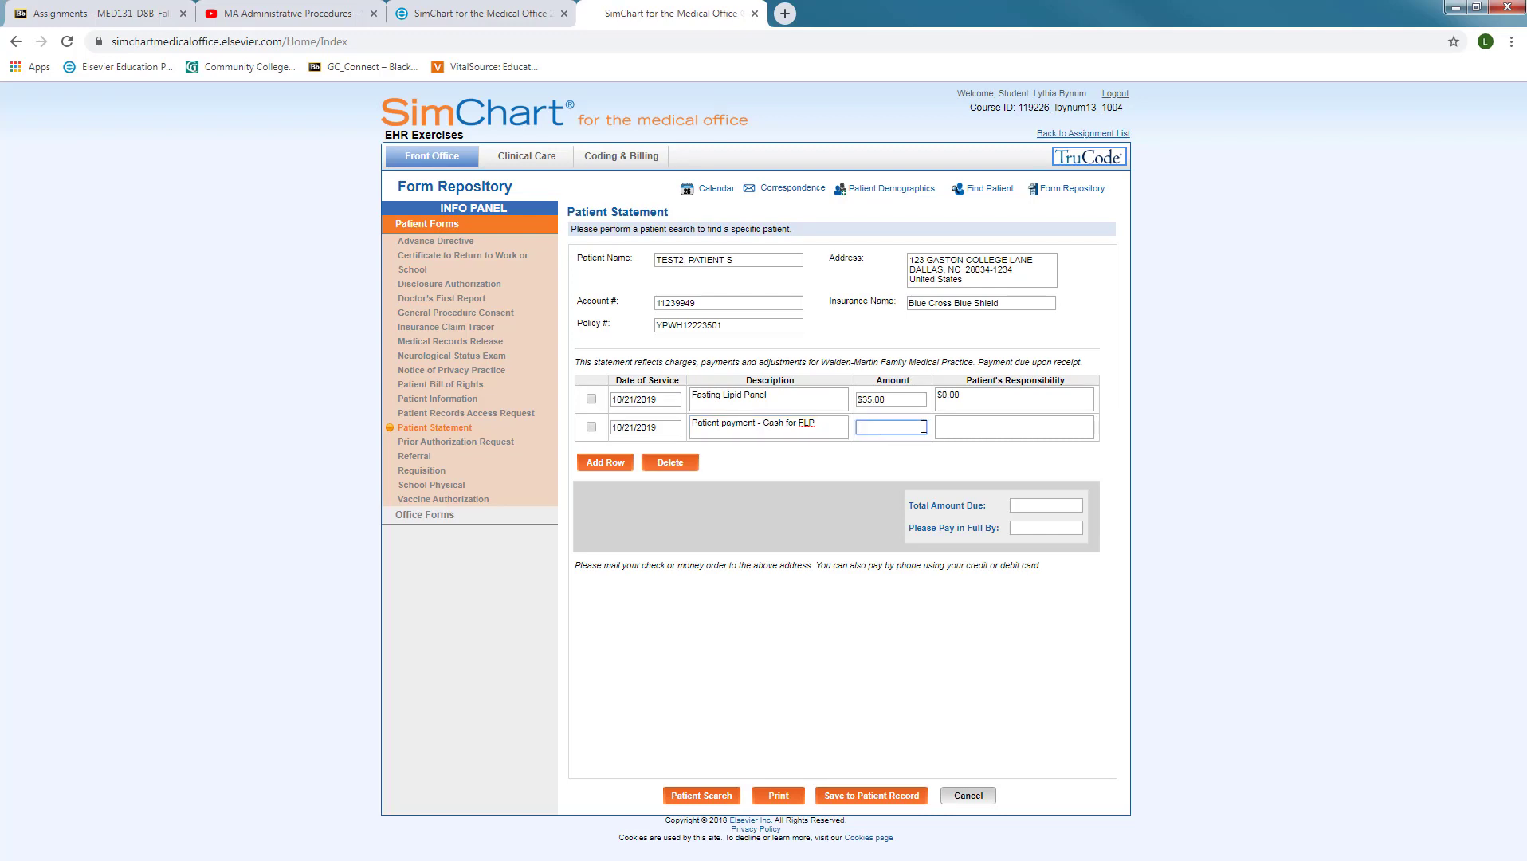
{"action": "type", "text": "$35.00"}
{"action": "left_click", "coordinate": [962, 427]}
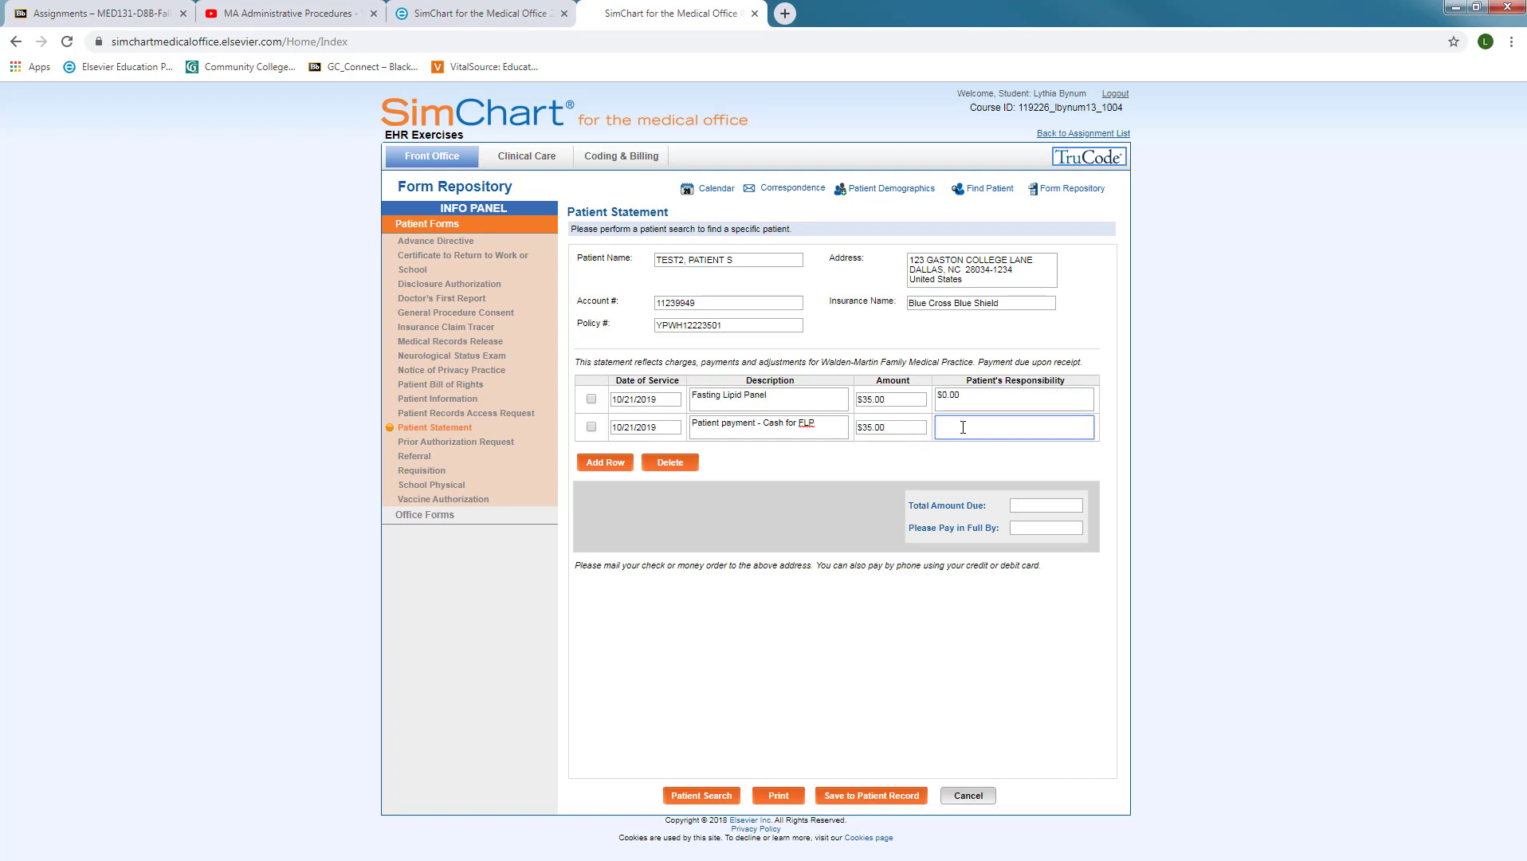
{"action": "type", "text": "$0.00"}
{"action": "left_click_drag", "start_coordinate": [975, 426], "coordinate": [898, 425]}
{"action": "type", "text": "$5.00"}
{"action": "left_click_drag", "start_coordinate": [980, 424], "coordinate": [860, 431]}
{"action": "type", "text": "$0.00"}
Add a third statement line dated 10/22/2019
{"action": "left_click", "coordinate": [594, 463]}
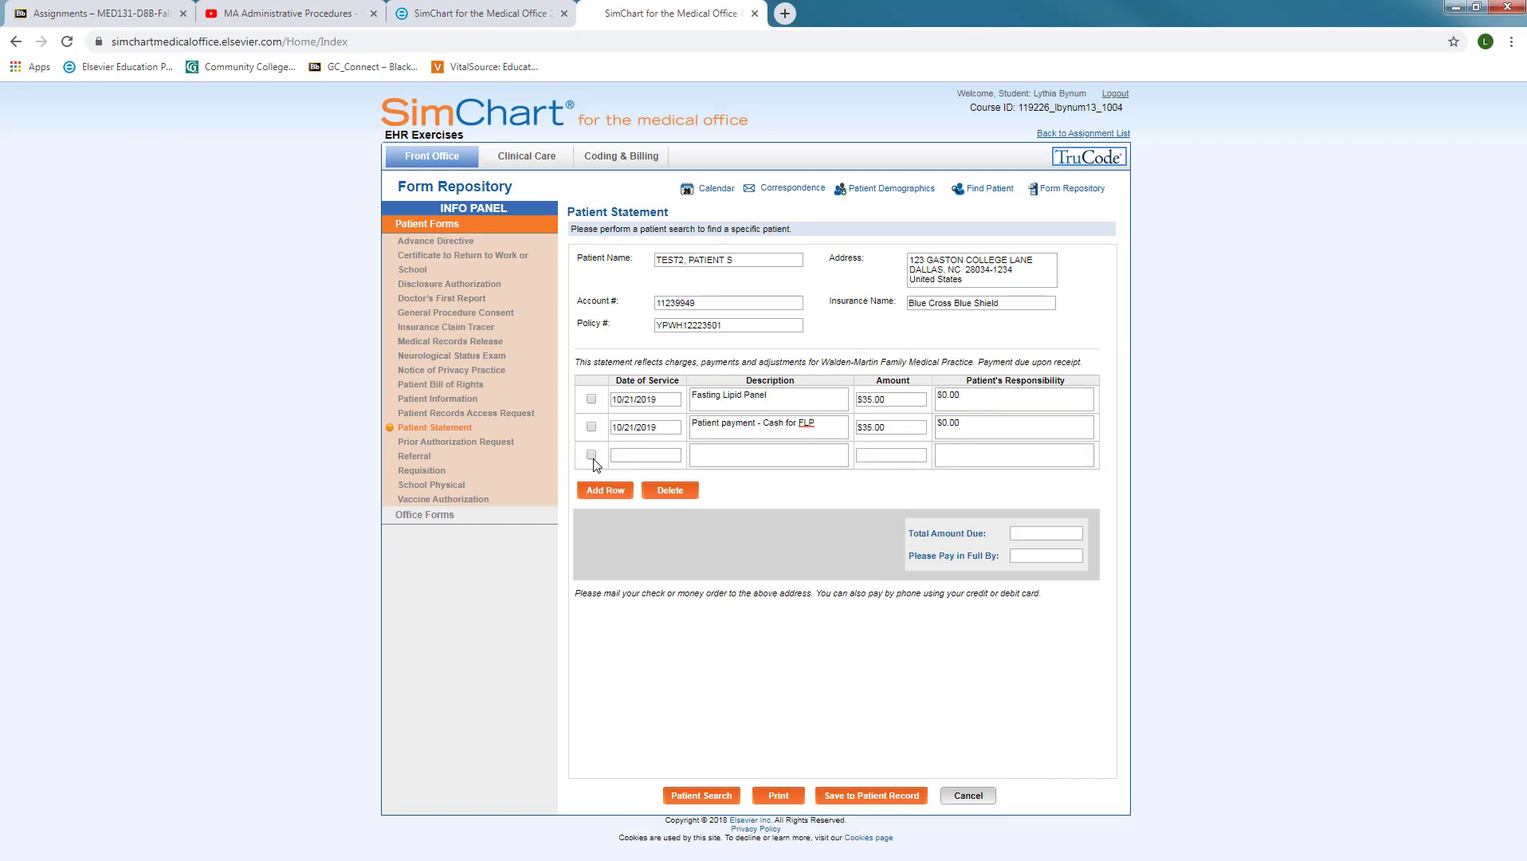
{"action": "left_click", "coordinate": [644, 459]}
{"action": "type", "text": "10/22/2019"}
Describe the third line as 'BCBS Pymt CK#1245'
{"action": "left_click", "coordinate": [721, 455]}
{"action": "type", "text": "Insrua"}
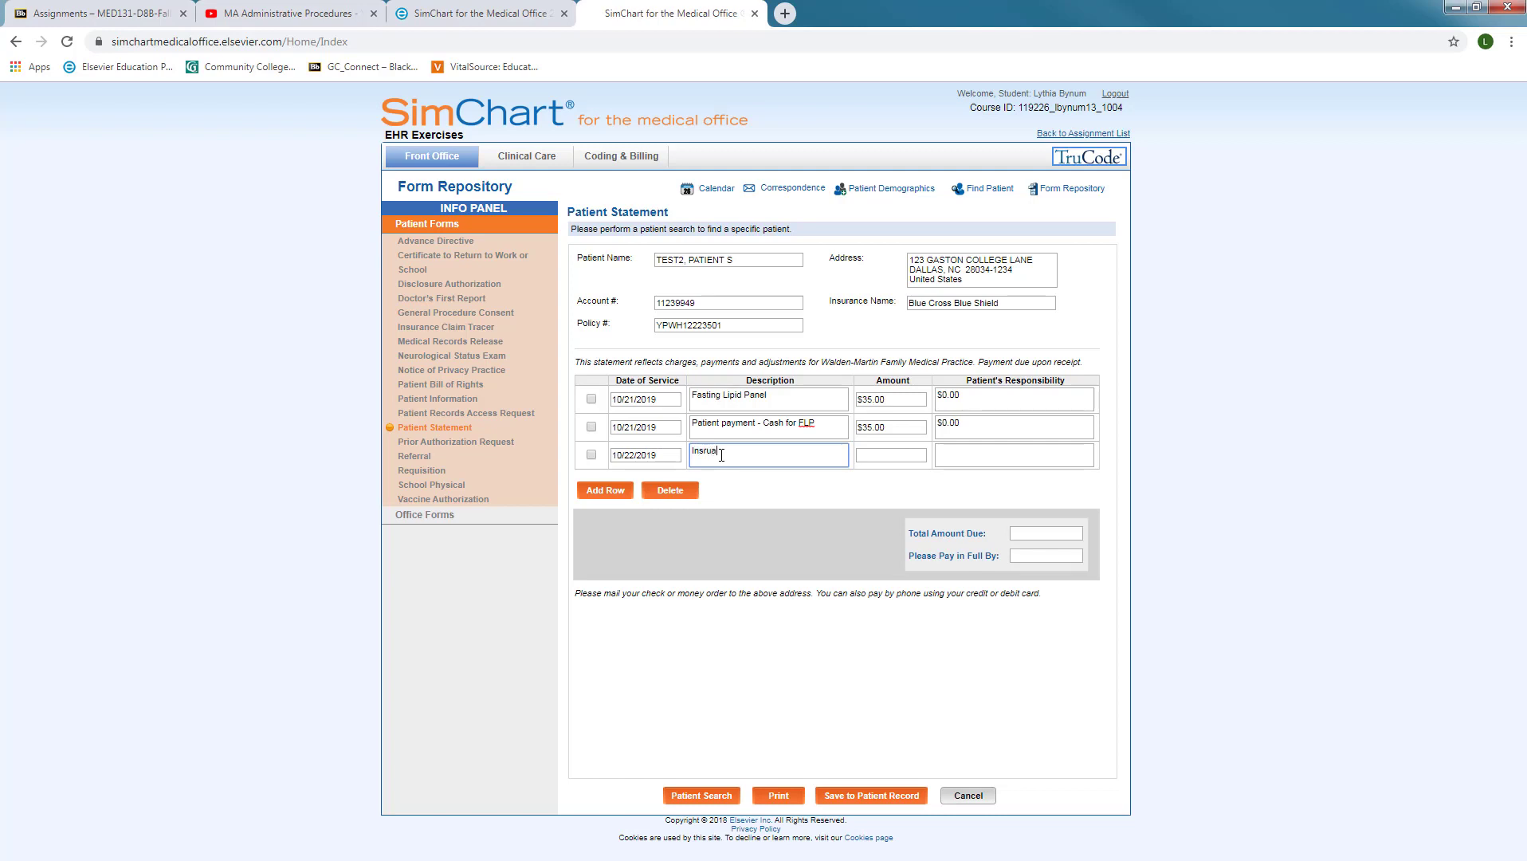
{"action": "type", "text": "nce"}
{"action": "right_click", "coordinate": [721, 455]}
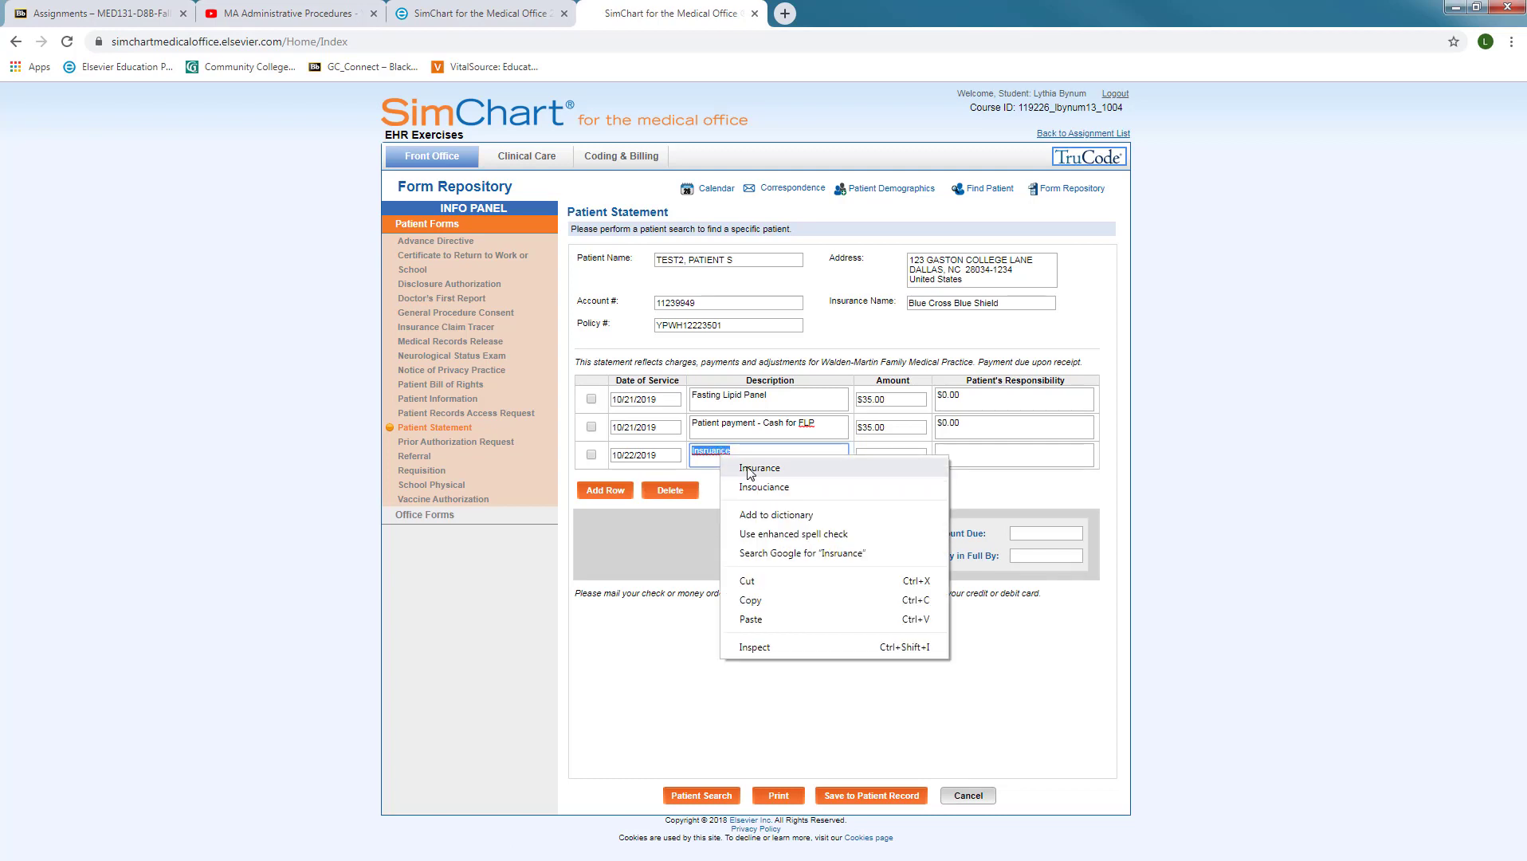
{"action": "left_click", "coordinate": [749, 467]}
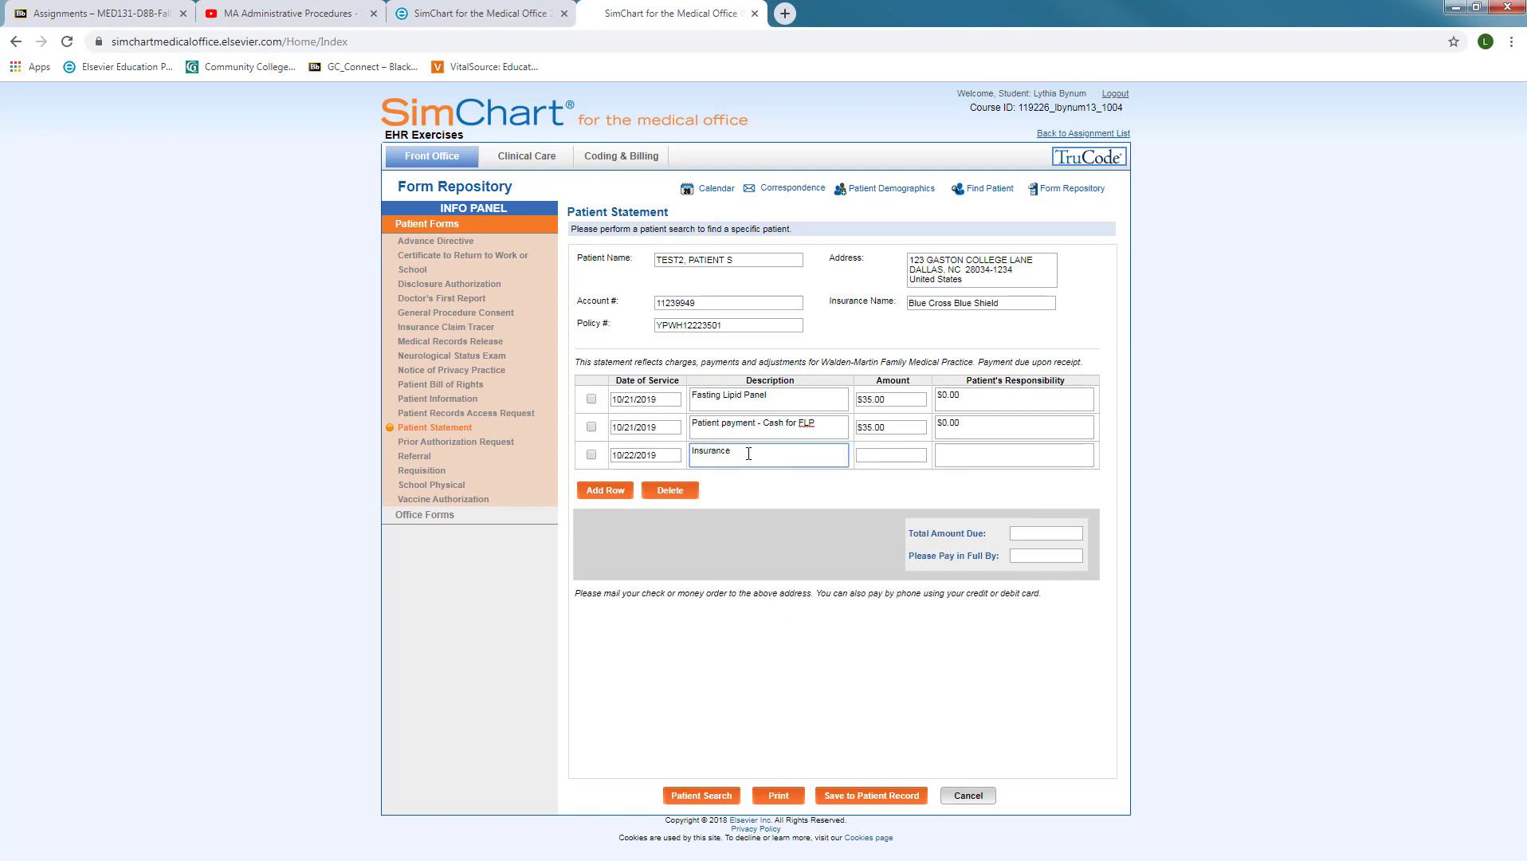
{"action": "left_click_drag", "start_coordinate": [748, 453], "coordinate": [583, 484]}
{"action": "type", "text": "BCBS Pymt CK#1245"}
Give the BCBS payment line $25.00 amount and 0.00 responsibility, then add a fourth row
{"action": "left_click", "coordinate": [875, 458]}
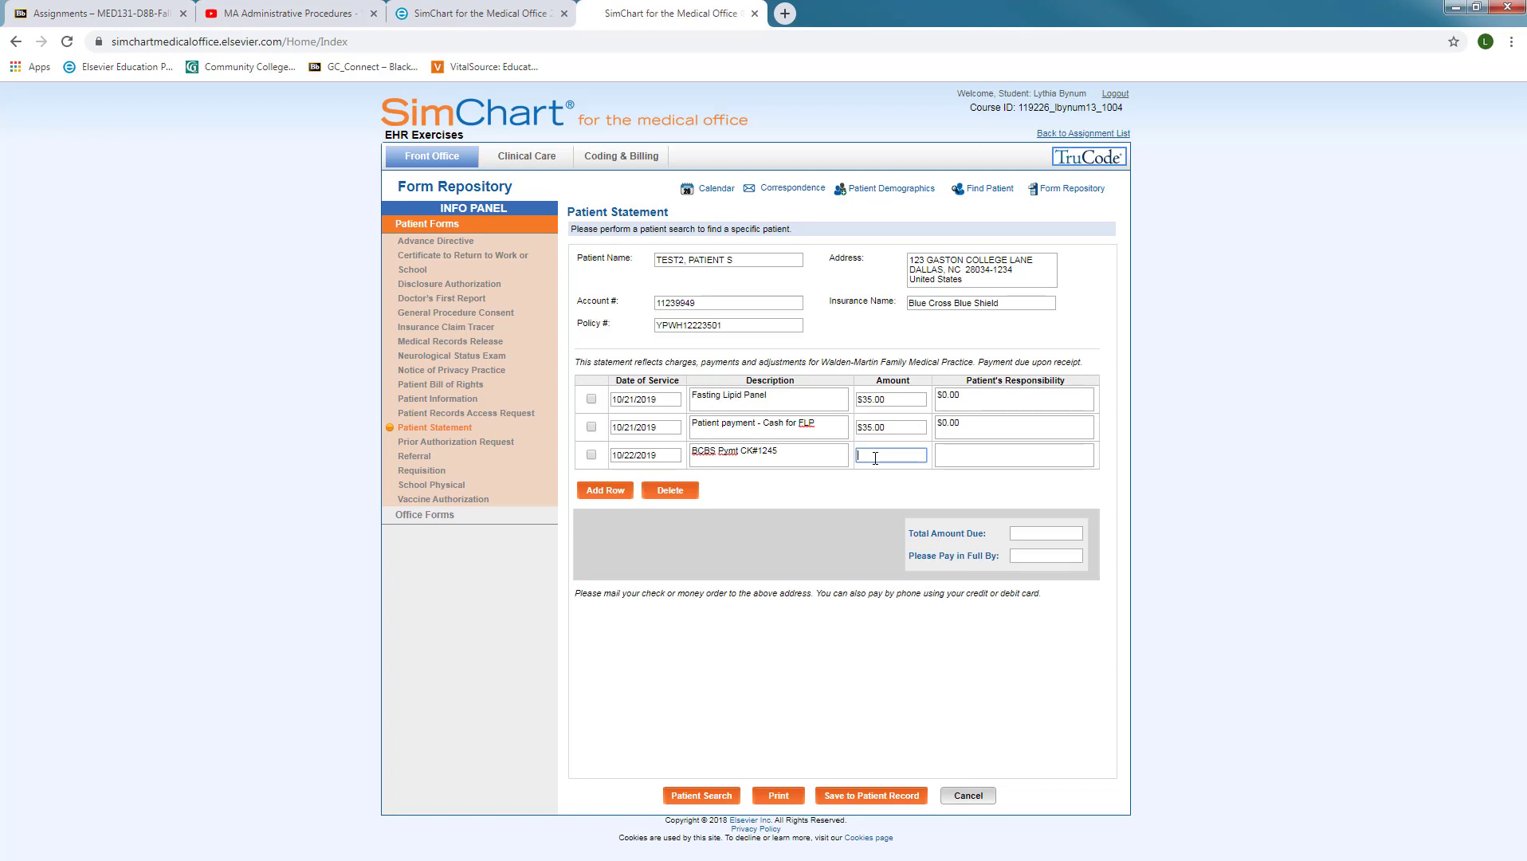
{"action": "type", "text": "$25"}
{"action": "left_click", "coordinate": [968, 459]}
{"action": "type", "text": "0.00"}
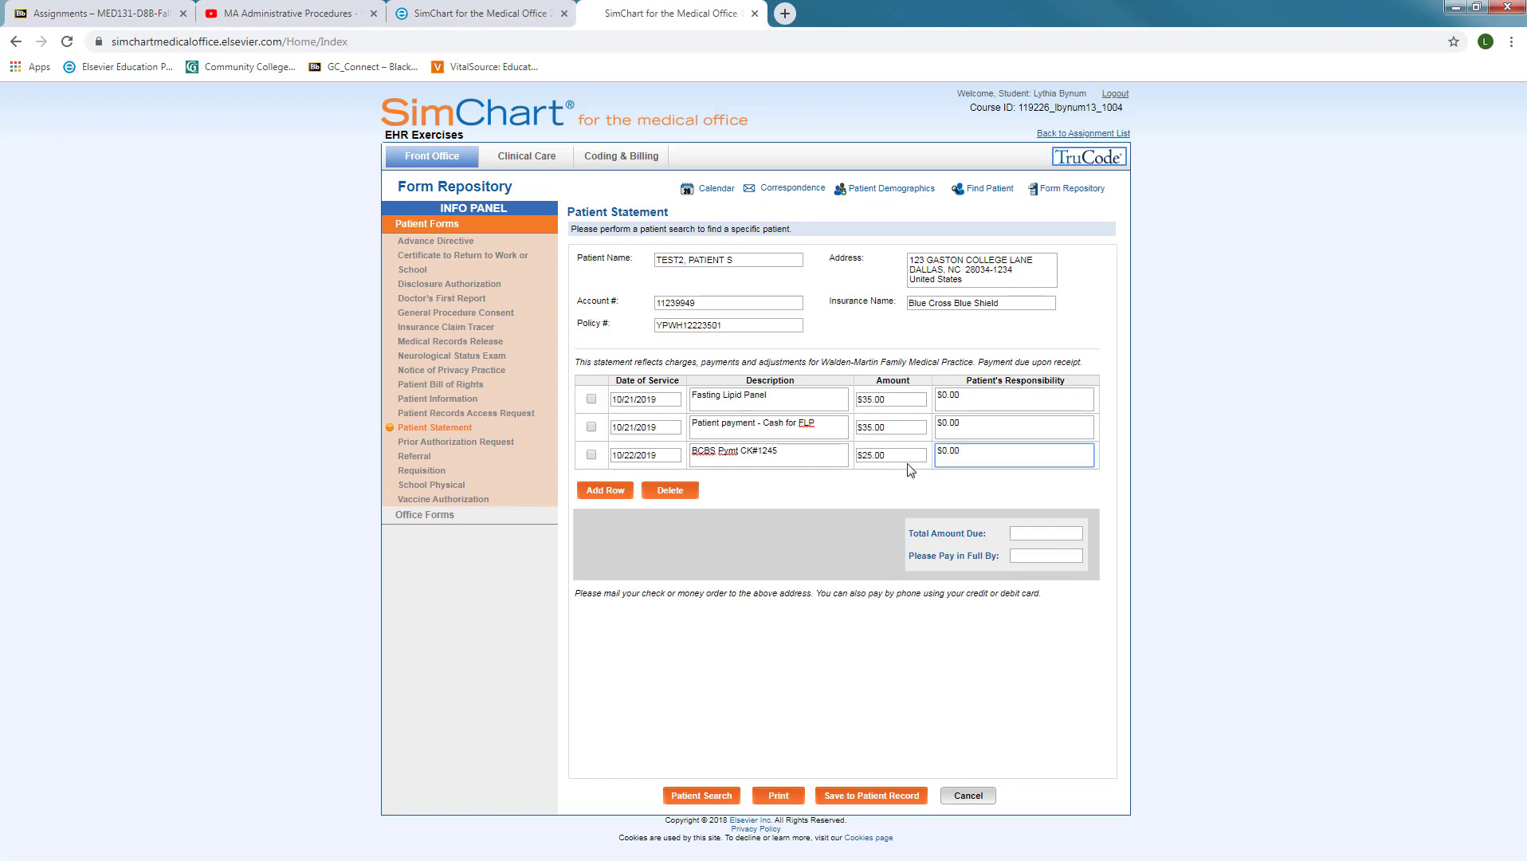
{"action": "left_click", "coordinate": [612, 493]}
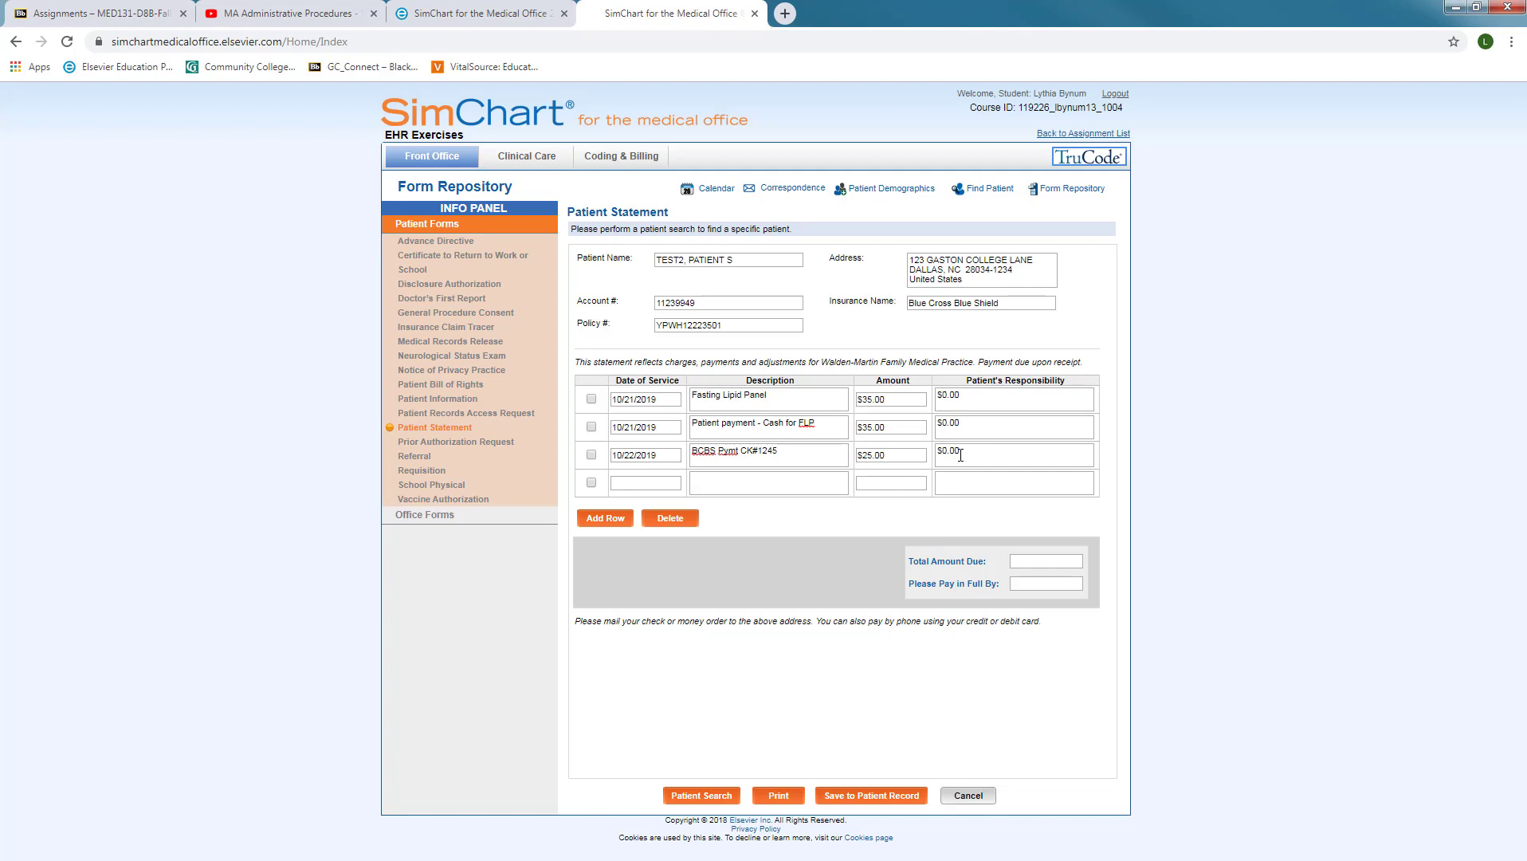
Fill line four: 10/22/2019, 'BCBS Pymt Ck#1245 Write-off', $10.00, $0.00; add a fifth row
{"action": "left_click", "coordinate": [659, 479]}
{"action": "type", "text": "10/22/2019"}
{"action": "left_click", "coordinate": [718, 482]}
{"action": "type", "text": "BCBS Pymt Ck"}
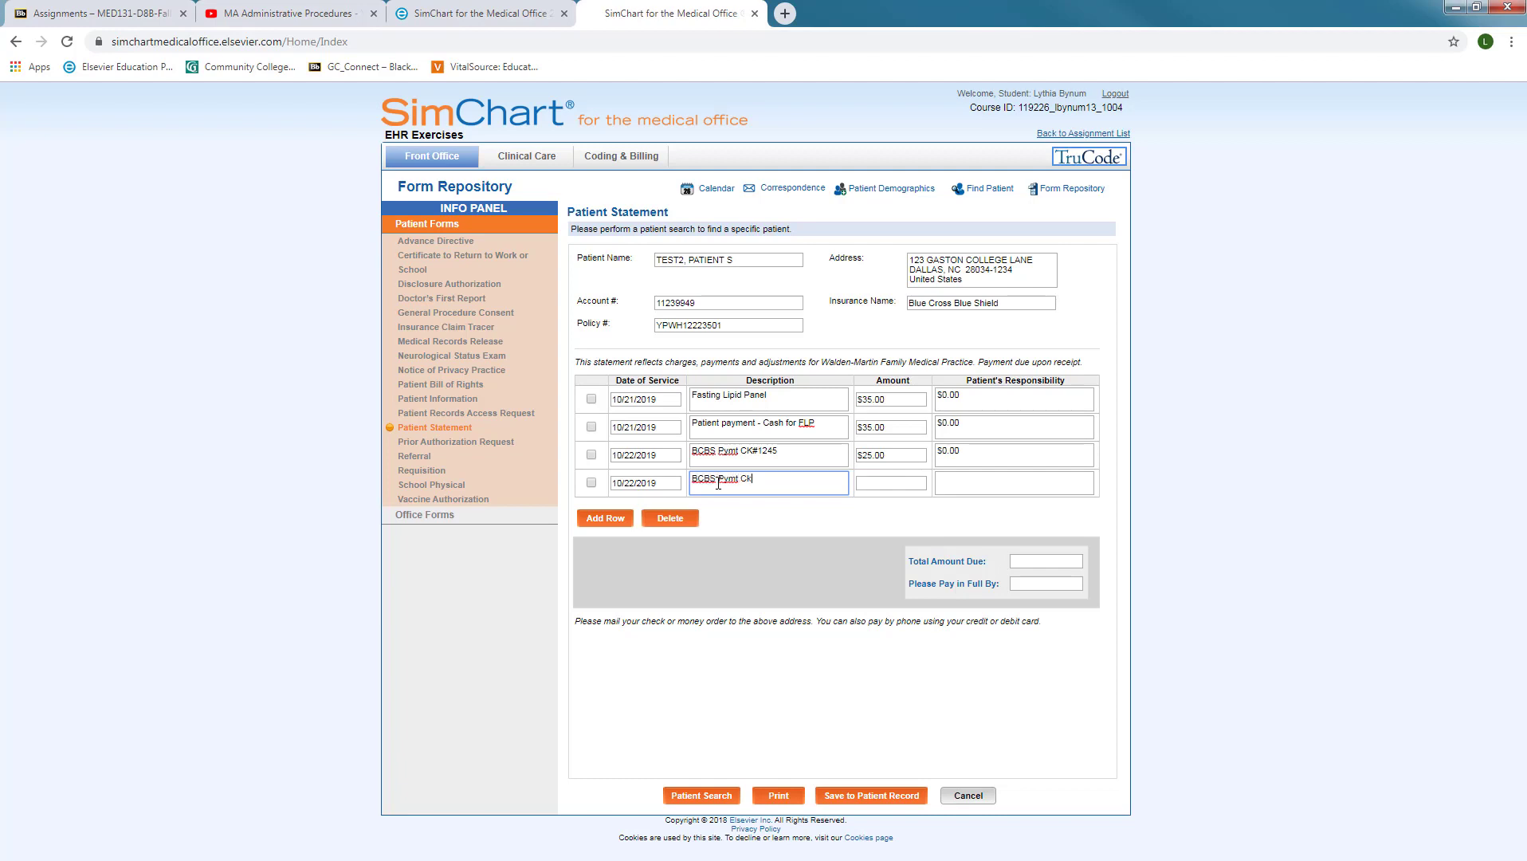
{"action": "type", "text": "#1245 Write-off"}
{"action": "left_click", "coordinate": [863, 481]}
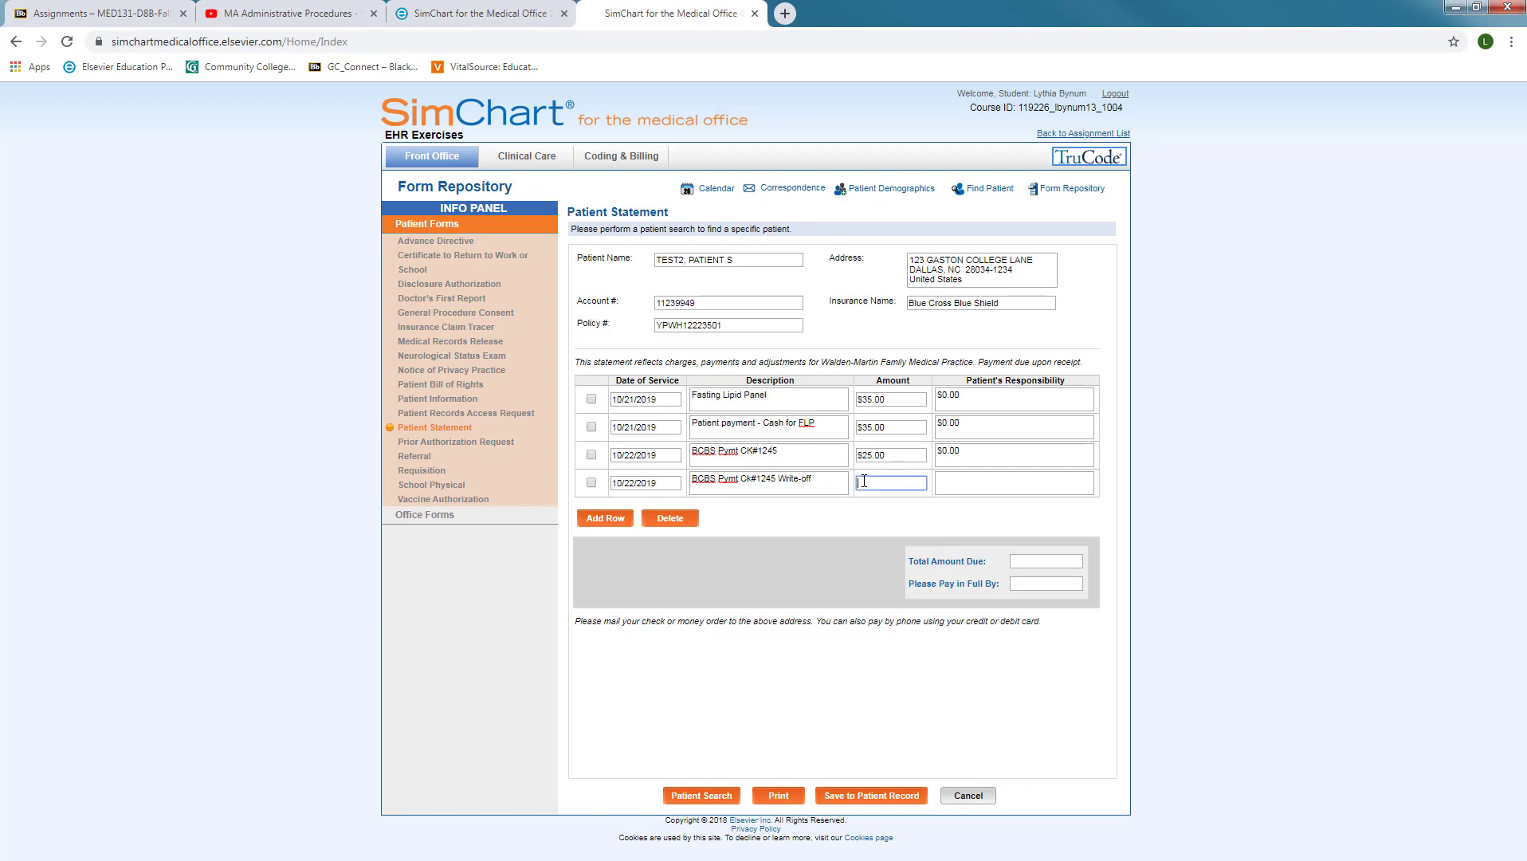
{"action": "type", "text": "$10.00"}
{"action": "left_click", "coordinate": [959, 479]}
{"action": "type", "text": "$0.00"}
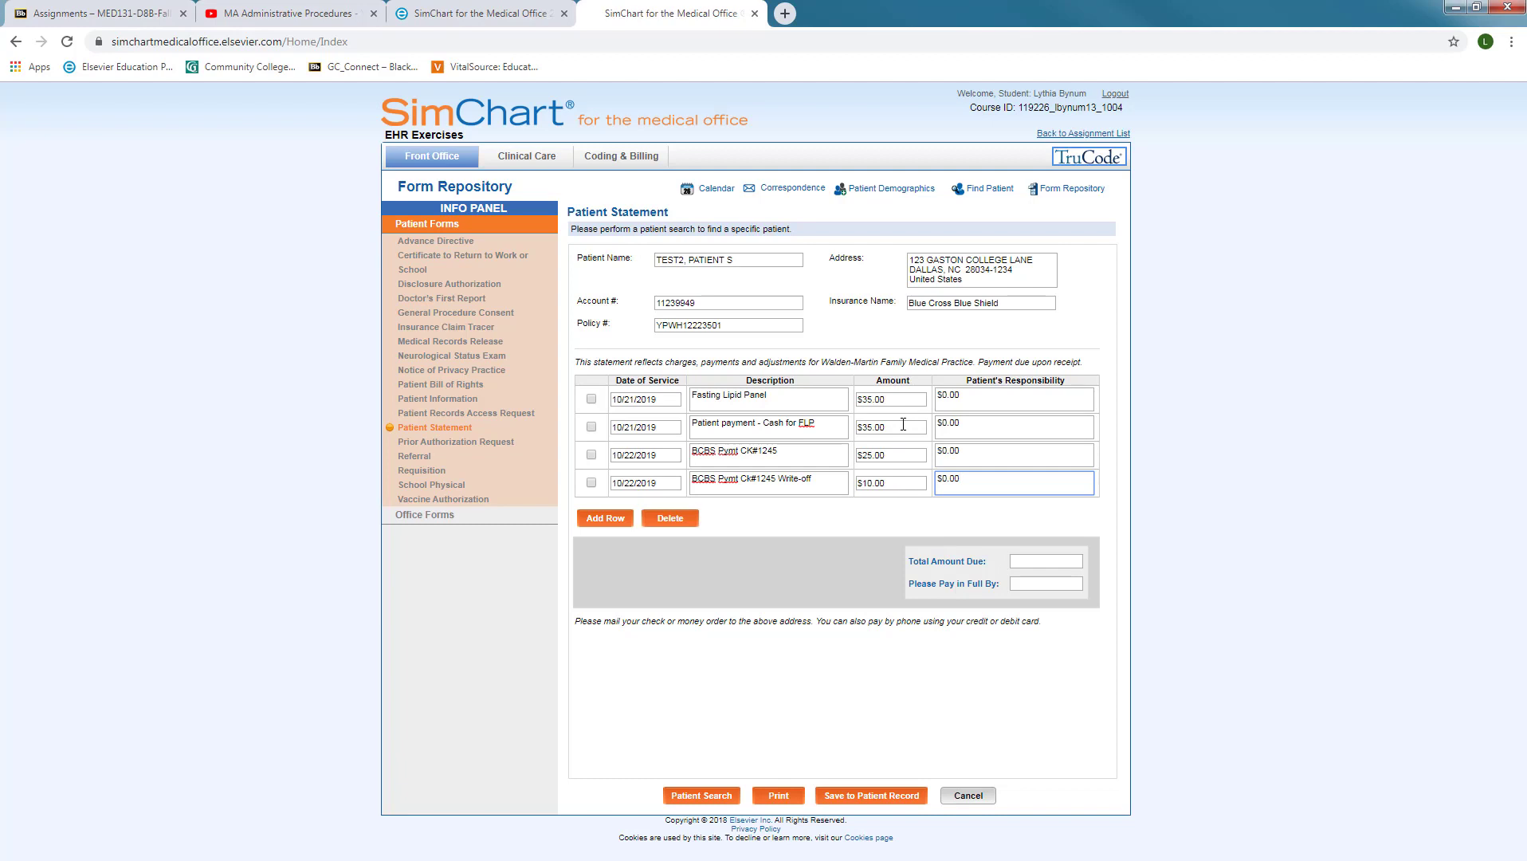
{"action": "left_click", "coordinate": [594, 522]}
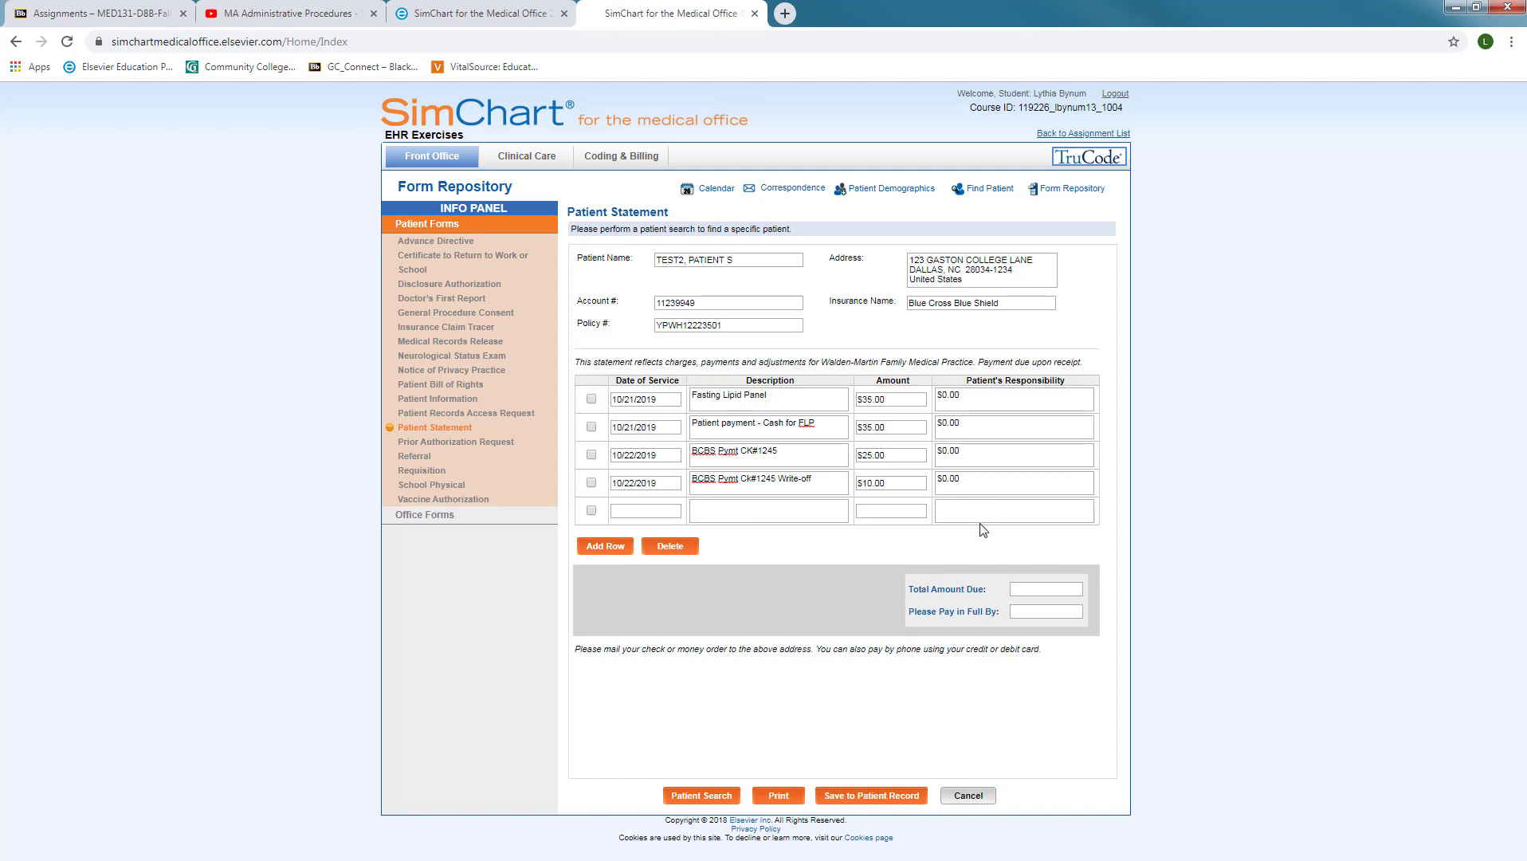
Date the fifth line 10/22/2019 and describe it as 'Patient Refunded' with the check number
{"action": "left_click", "coordinate": [643, 513]}
{"action": "type", "text": "10/22/2019"}
{"action": "left_click", "coordinate": [699, 507]}
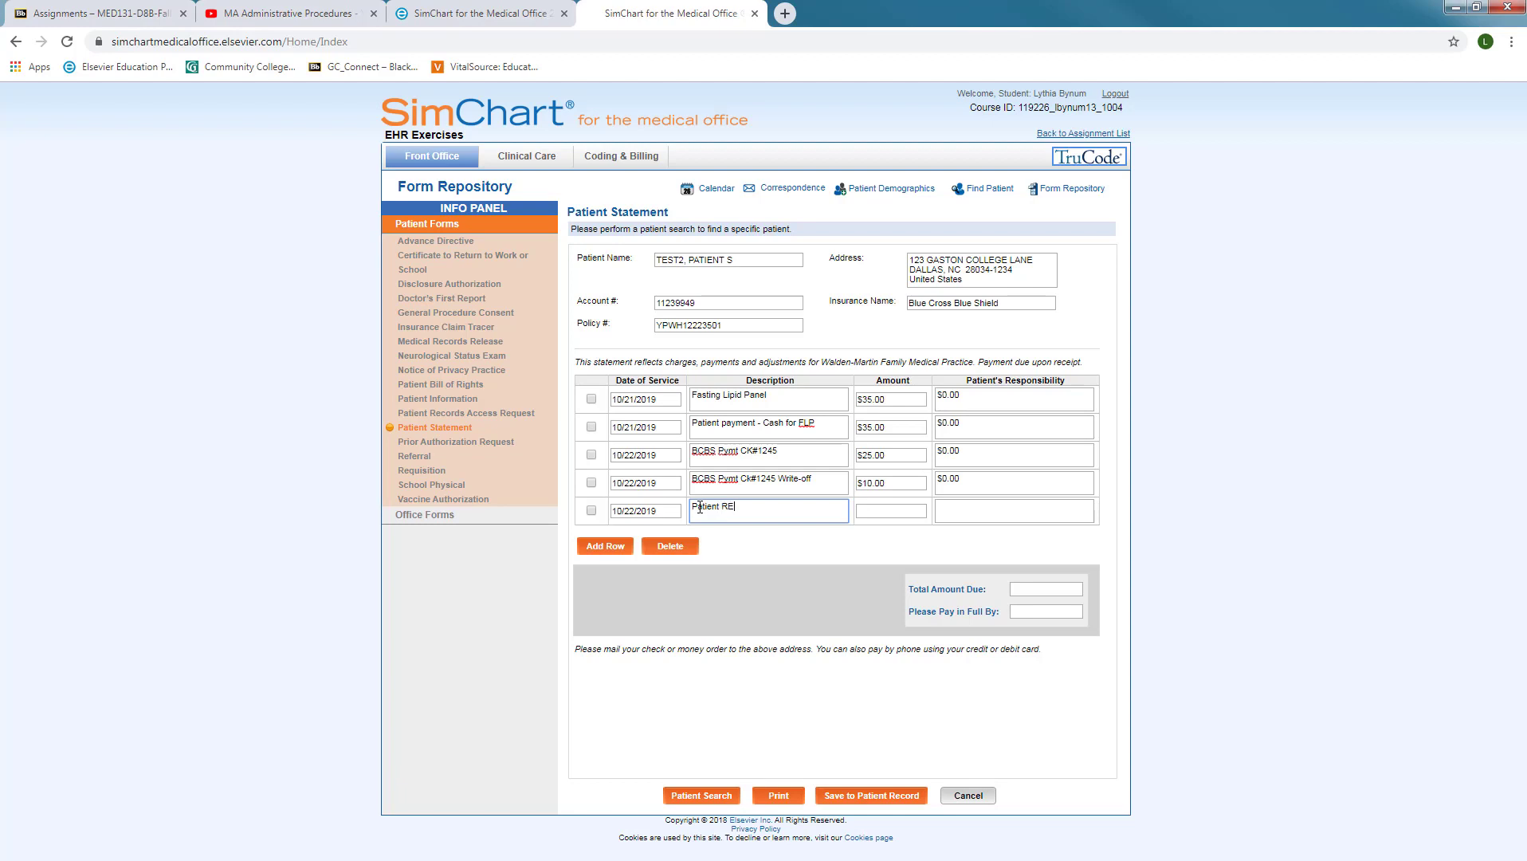
{"action": "key", "text": "BackSpace"}
{"action": "key", "text": "BackSpace"}
{"action": "key", "text": "BackSpace"}
{"action": "key", "text": "BackSpace"}
{"action": "key", "text": "BackSpace"}
{"action": "key", "text": "BackSpace"}
{"action": "key", "text": "BackSpace"}
{"action": "key", "text": "BackSpace"}
{"action": "key", "text": "BackSpace"}
Give the refund line a $35.00 amount and $0.00 patient's responsibility
{"action": "left_click", "coordinate": [875, 509]}
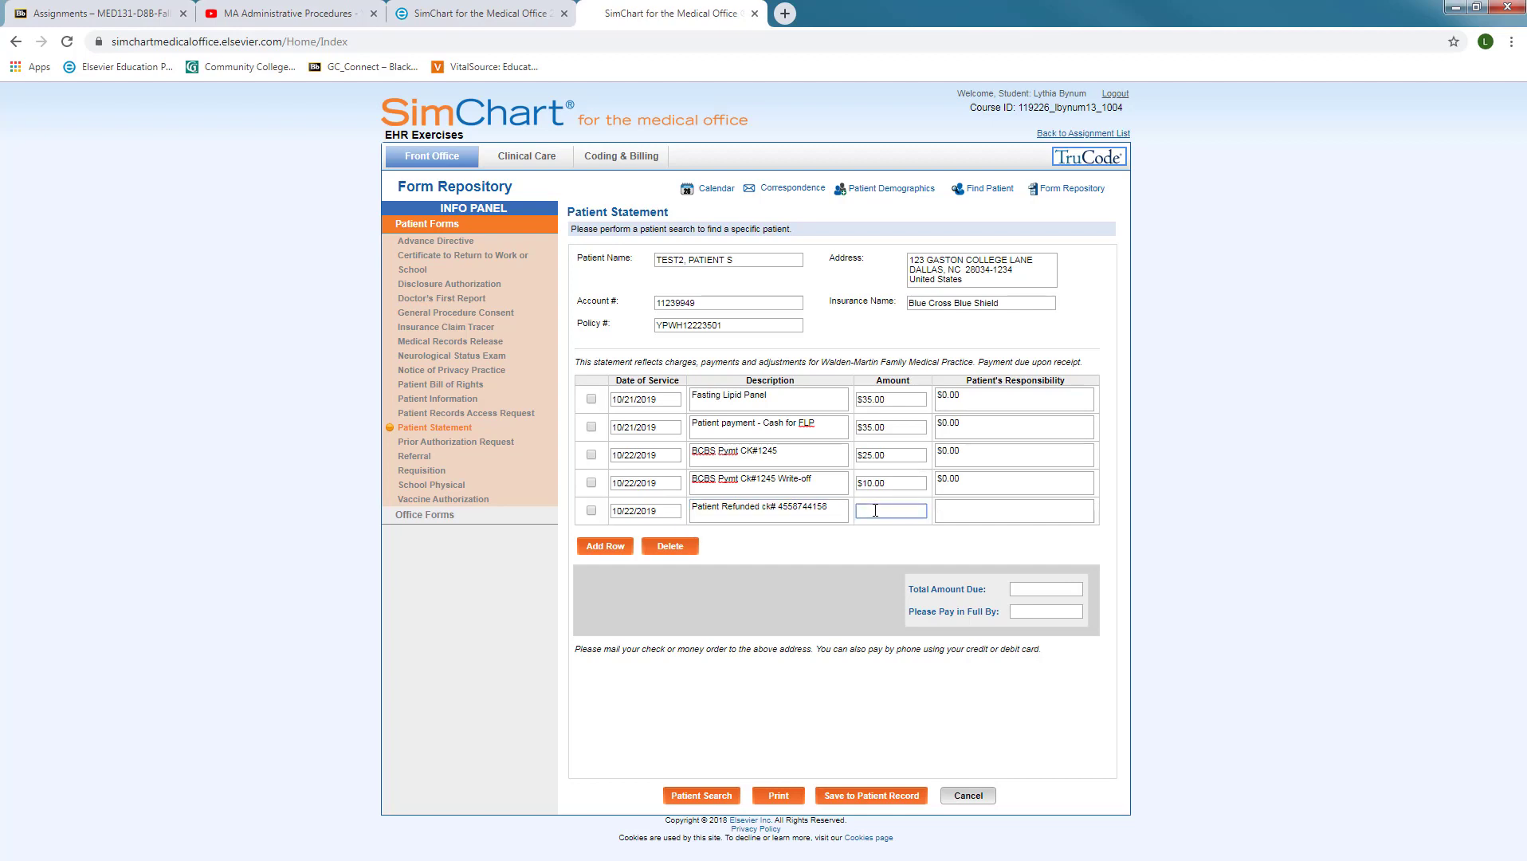
{"action": "type", "text": "$35.00"}
{"action": "left_click", "coordinate": [959, 509]}
{"action": "type", "text": "$0.00"}
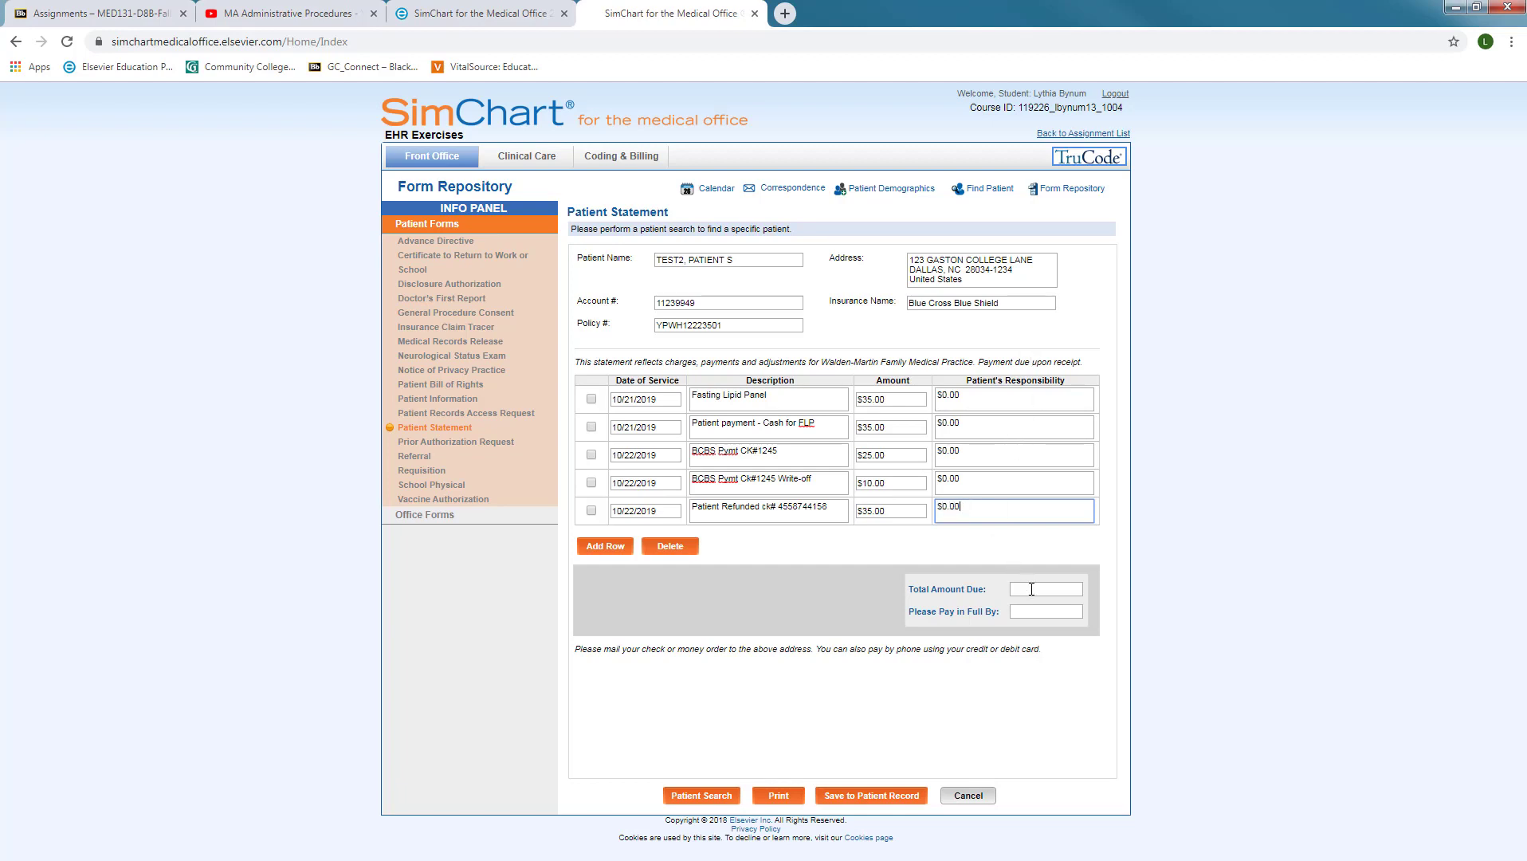
Enter $0.00 as the statement's Total Amount Due, balancing the five-line statement
{"action": "left_click", "coordinate": [1039, 590]}
{"action": "type", "text": "$0.00"}
{"action": "left_click", "coordinate": [1066, 609]}
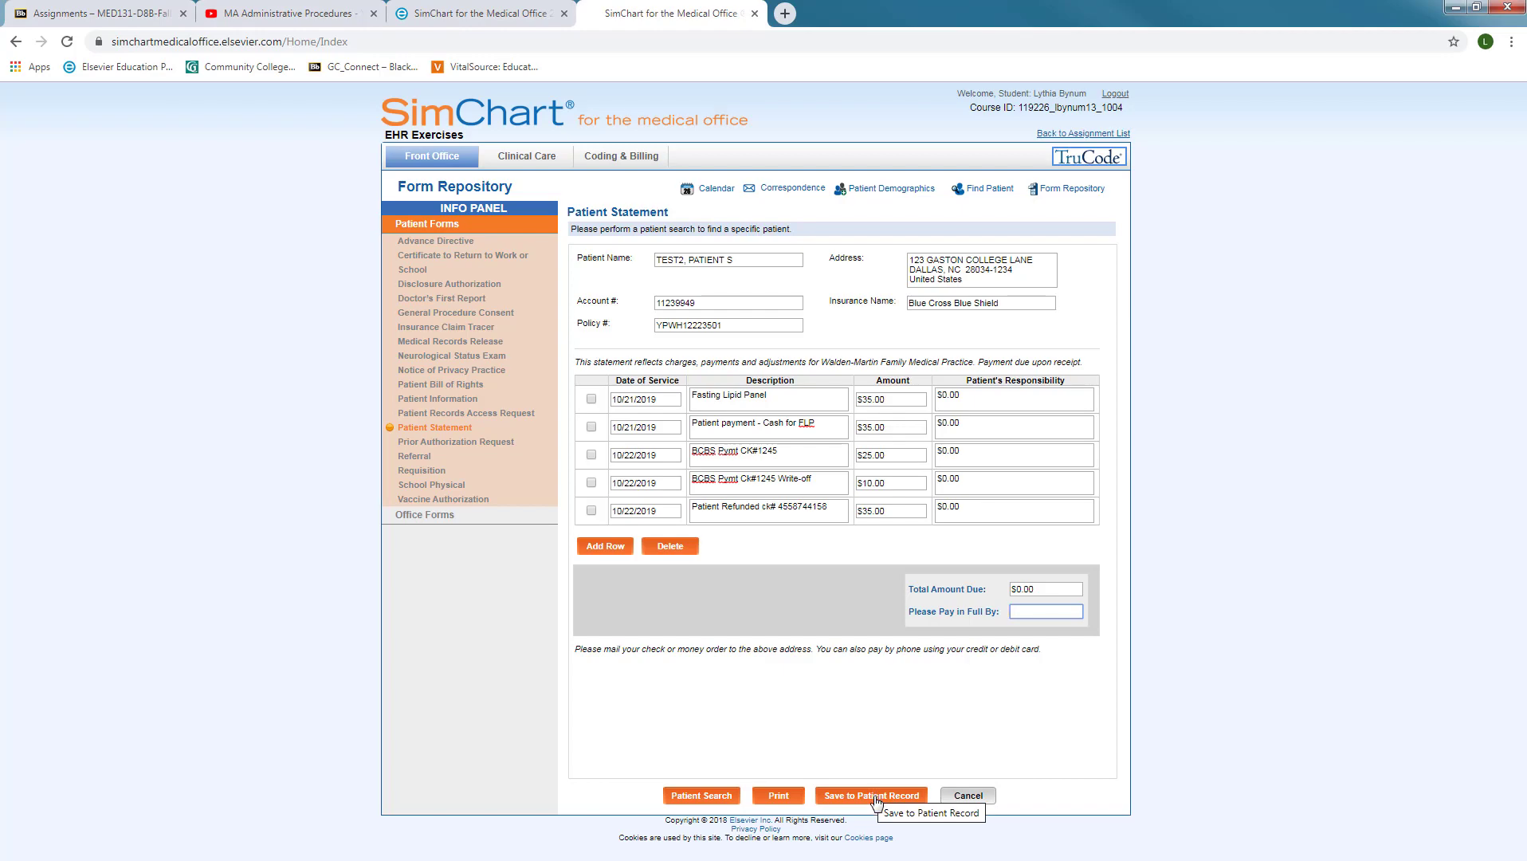
Save the Patient Statement to the patient's record, accepting the default statement date
{"action": "left_click", "coordinate": [857, 800]}
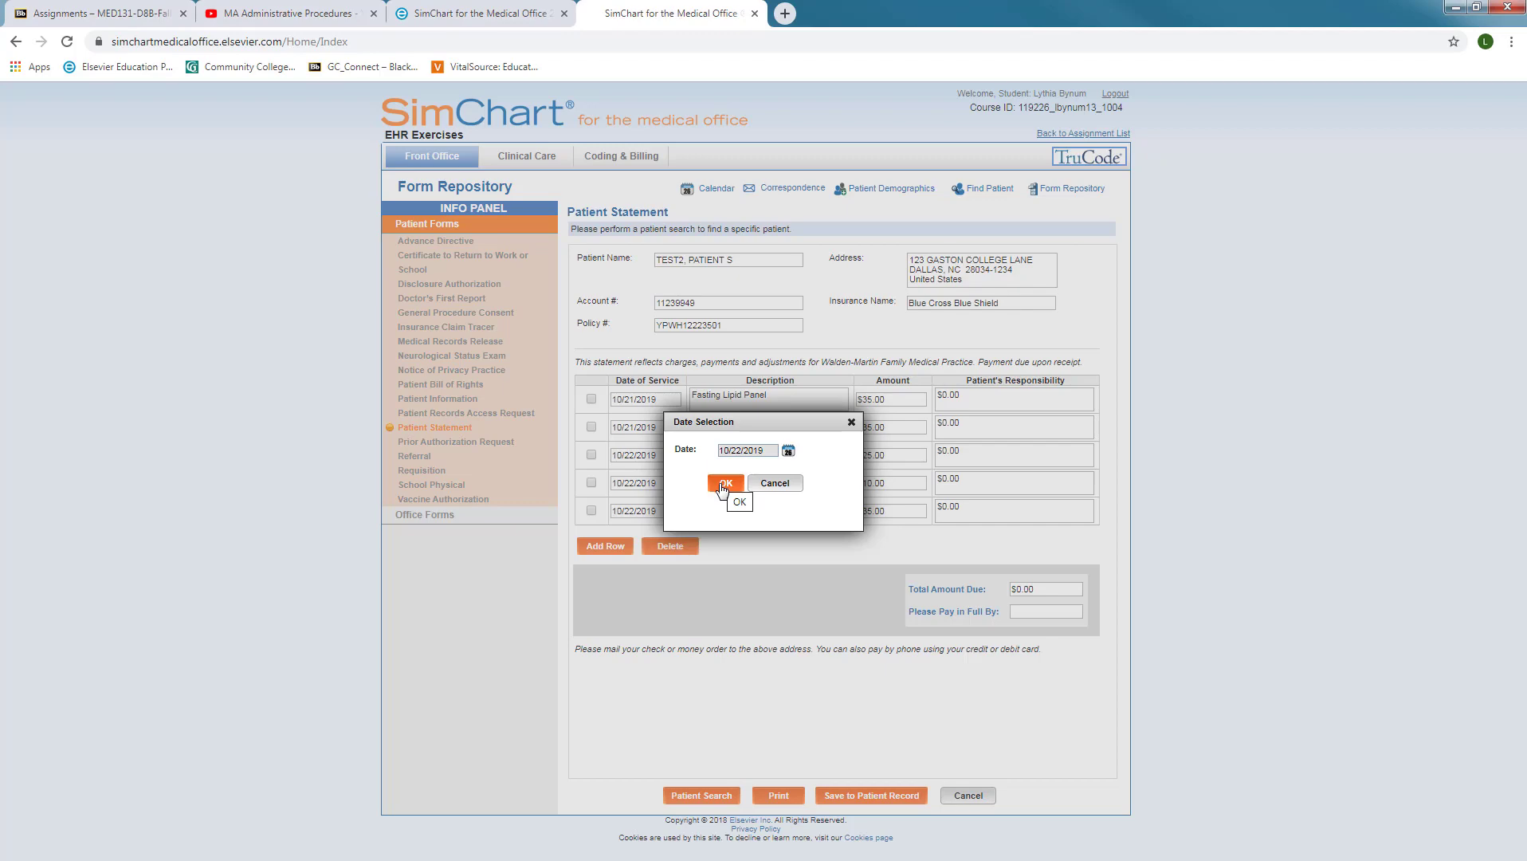
{"action": "left_click", "coordinate": [724, 484]}
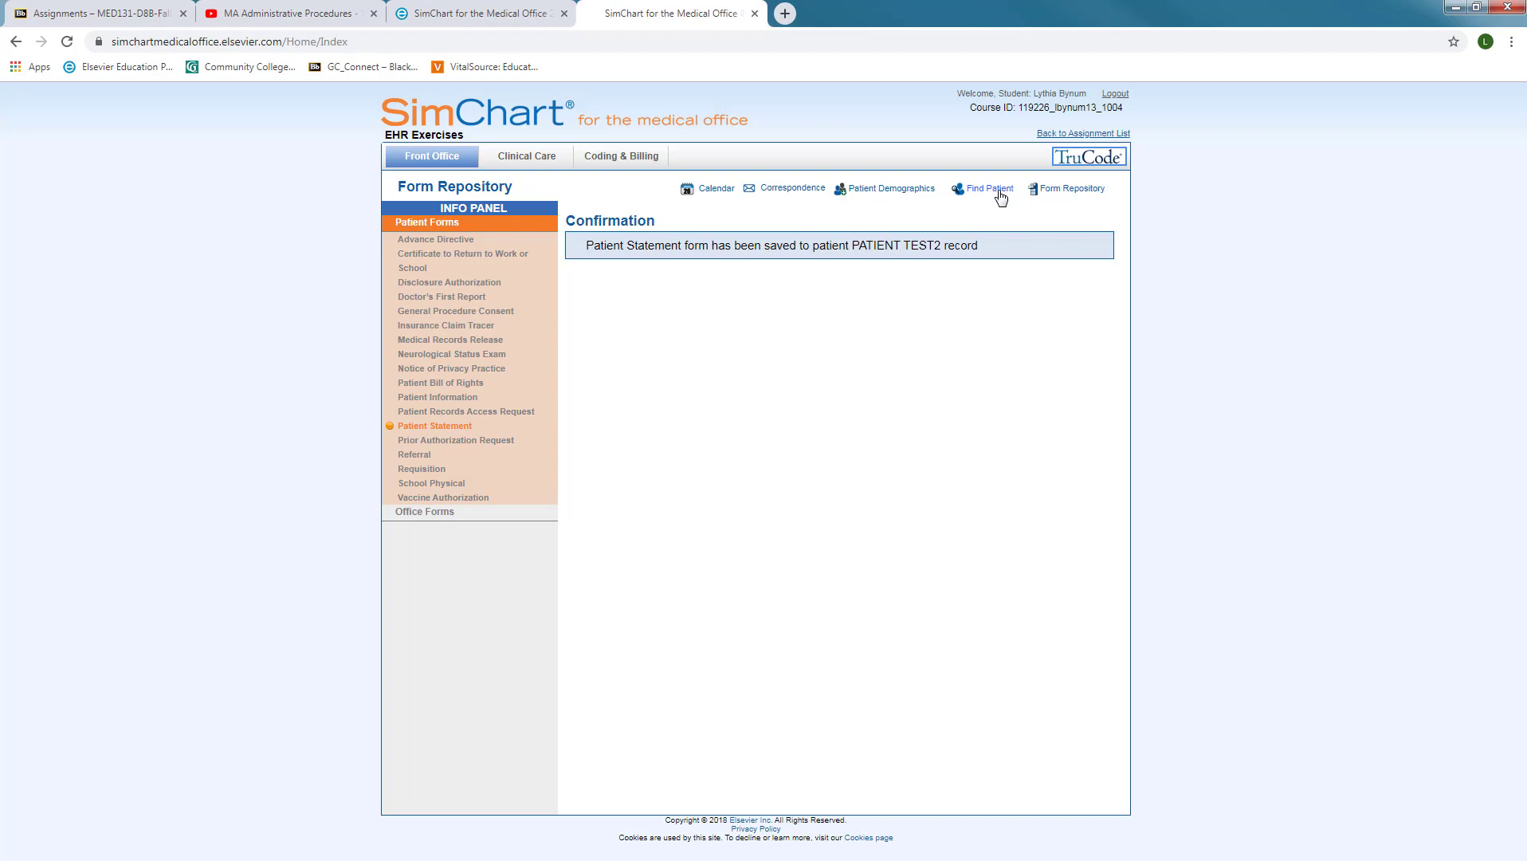
Look up the test patient, open their dashboard, and scroll down to the Forms list
{"action": "left_click", "coordinate": [1000, 196]}
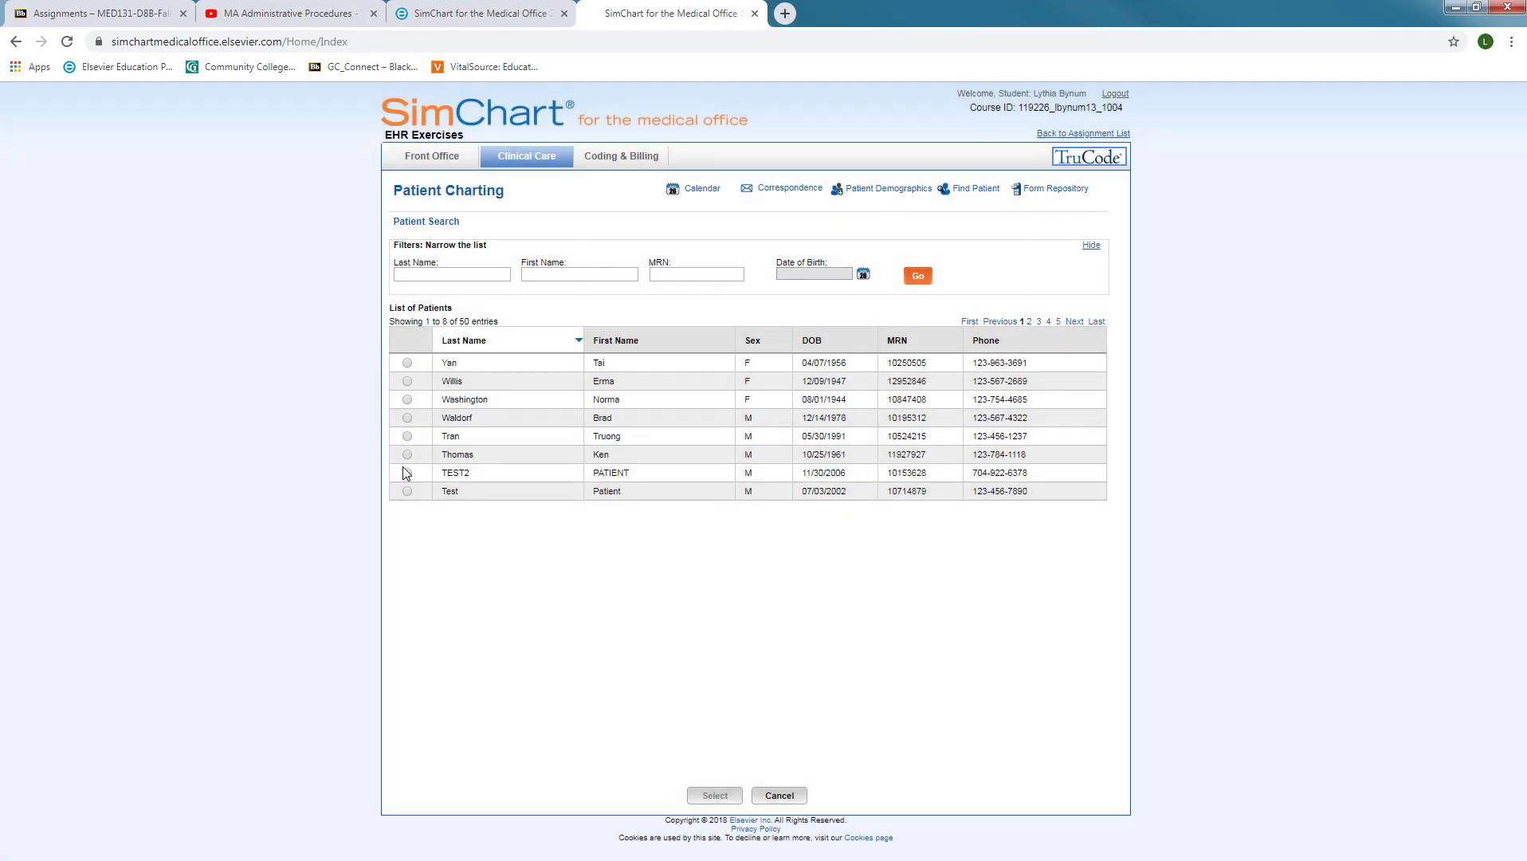
{"action": "left_click", "coordinate": [408, 473]}
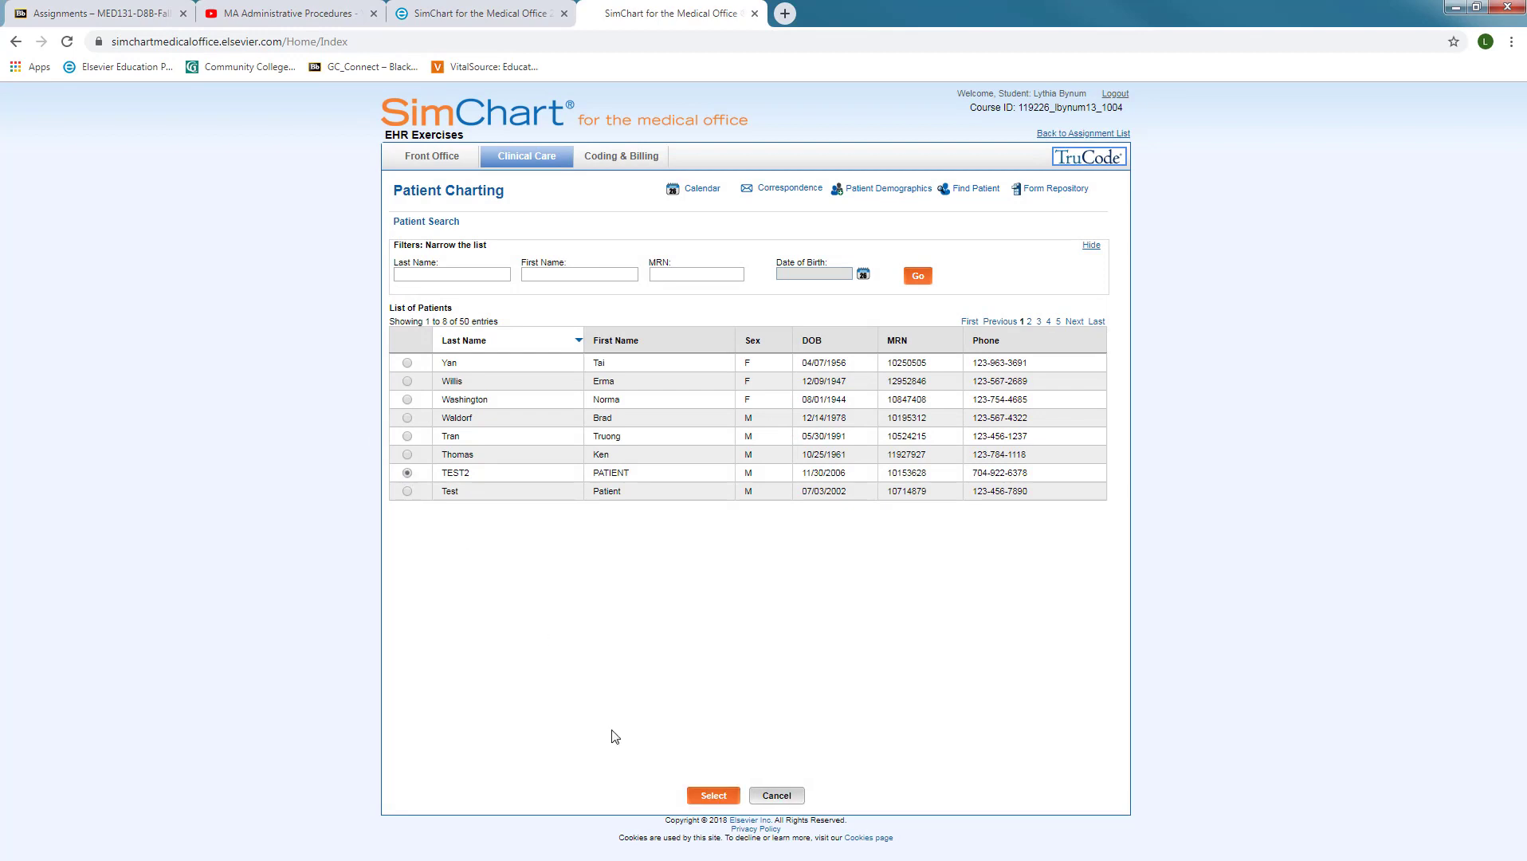
{"action": "left_click", "coordinate": [728, 800]}
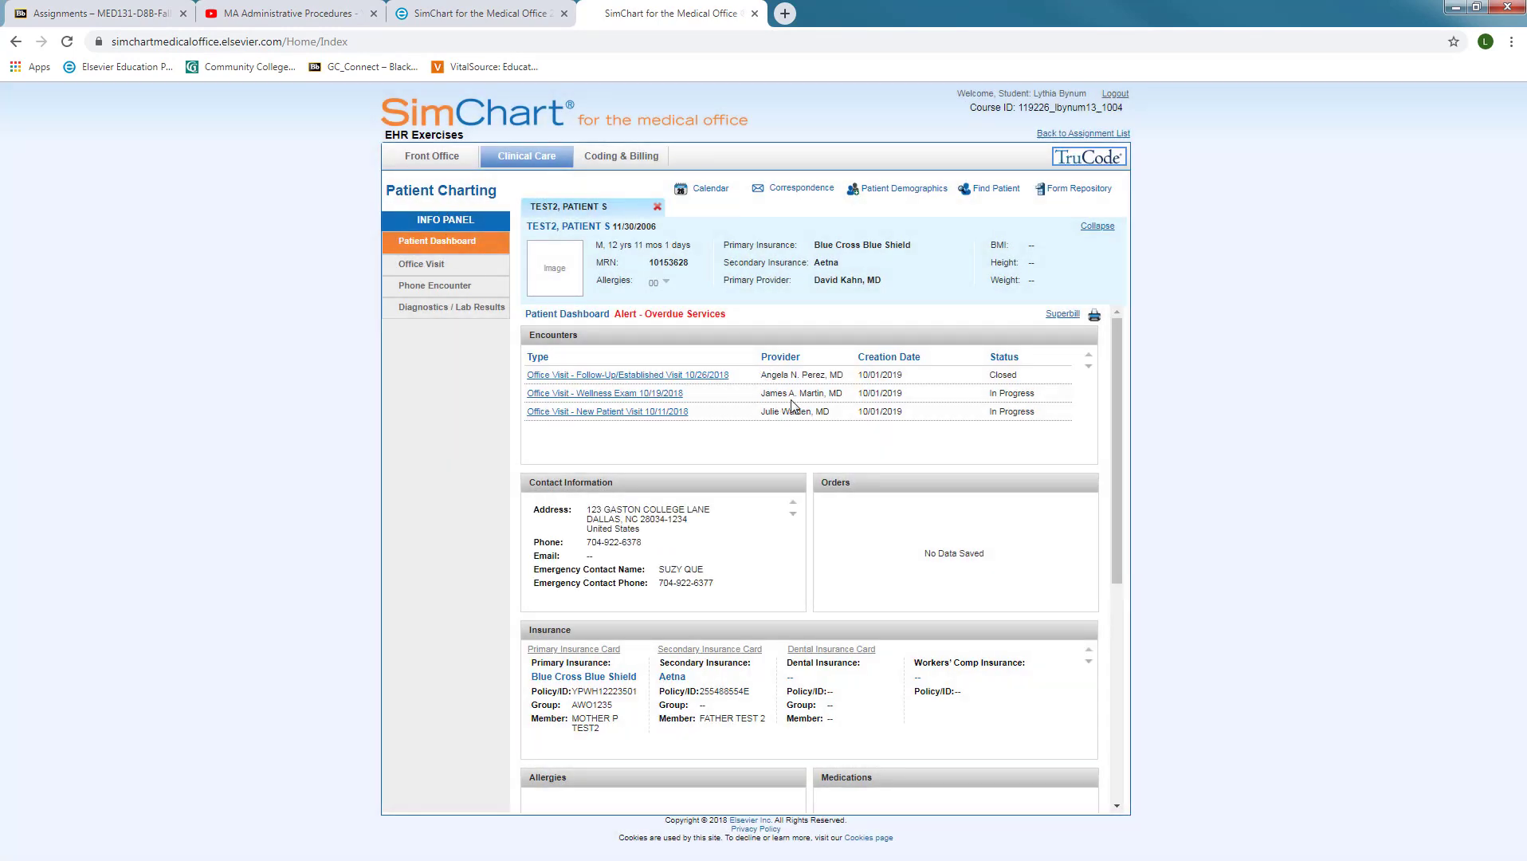
{"action": "scroll", "coordinate": [796, 406], "scroll_direction": "down", "scroll_amount": 5}
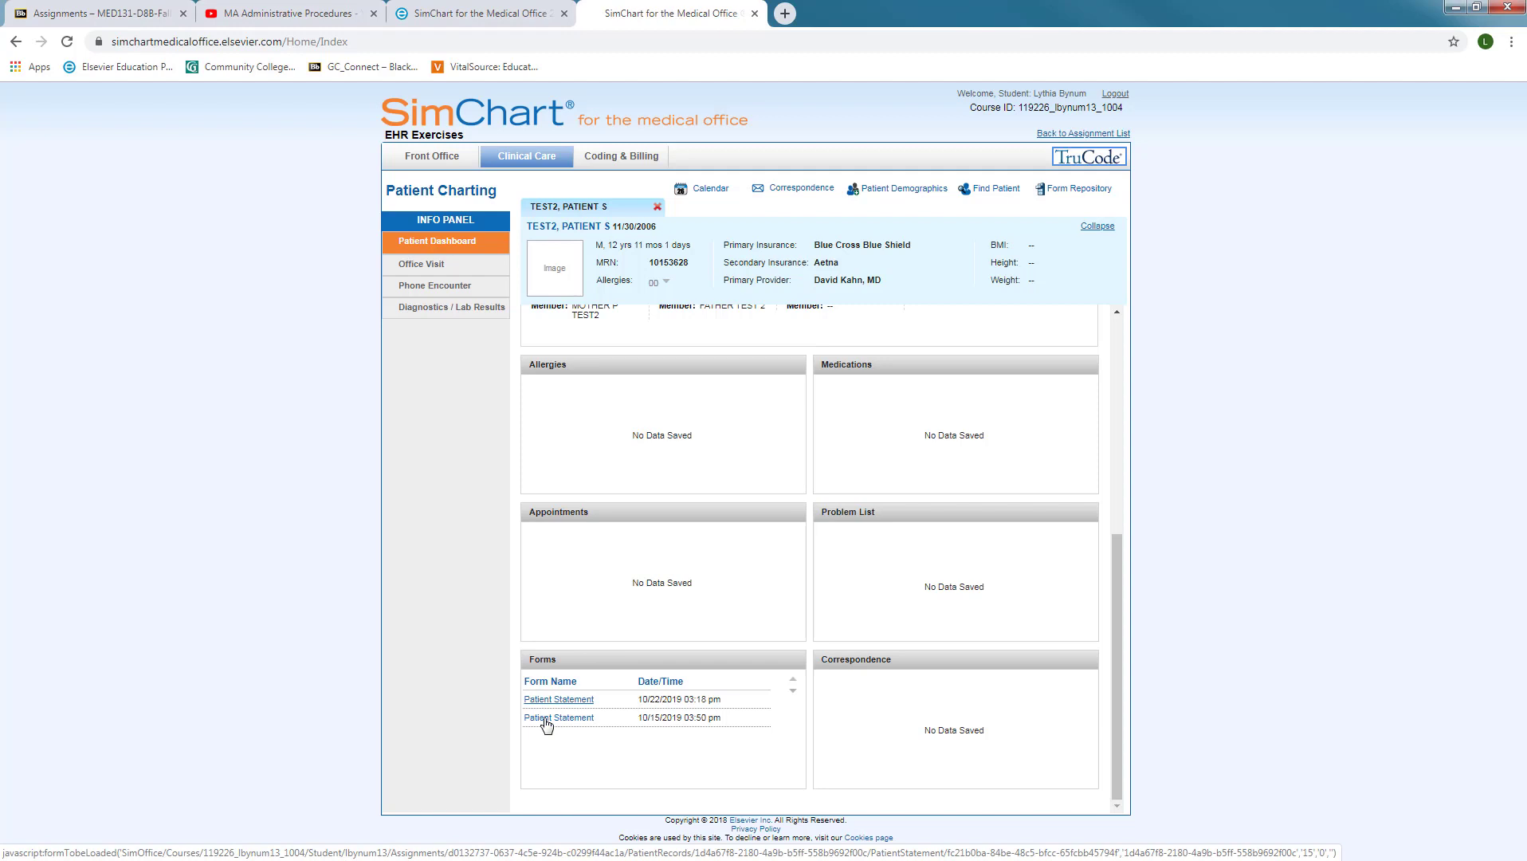
{"action": "left_click", "coordinate": [546, 720]}
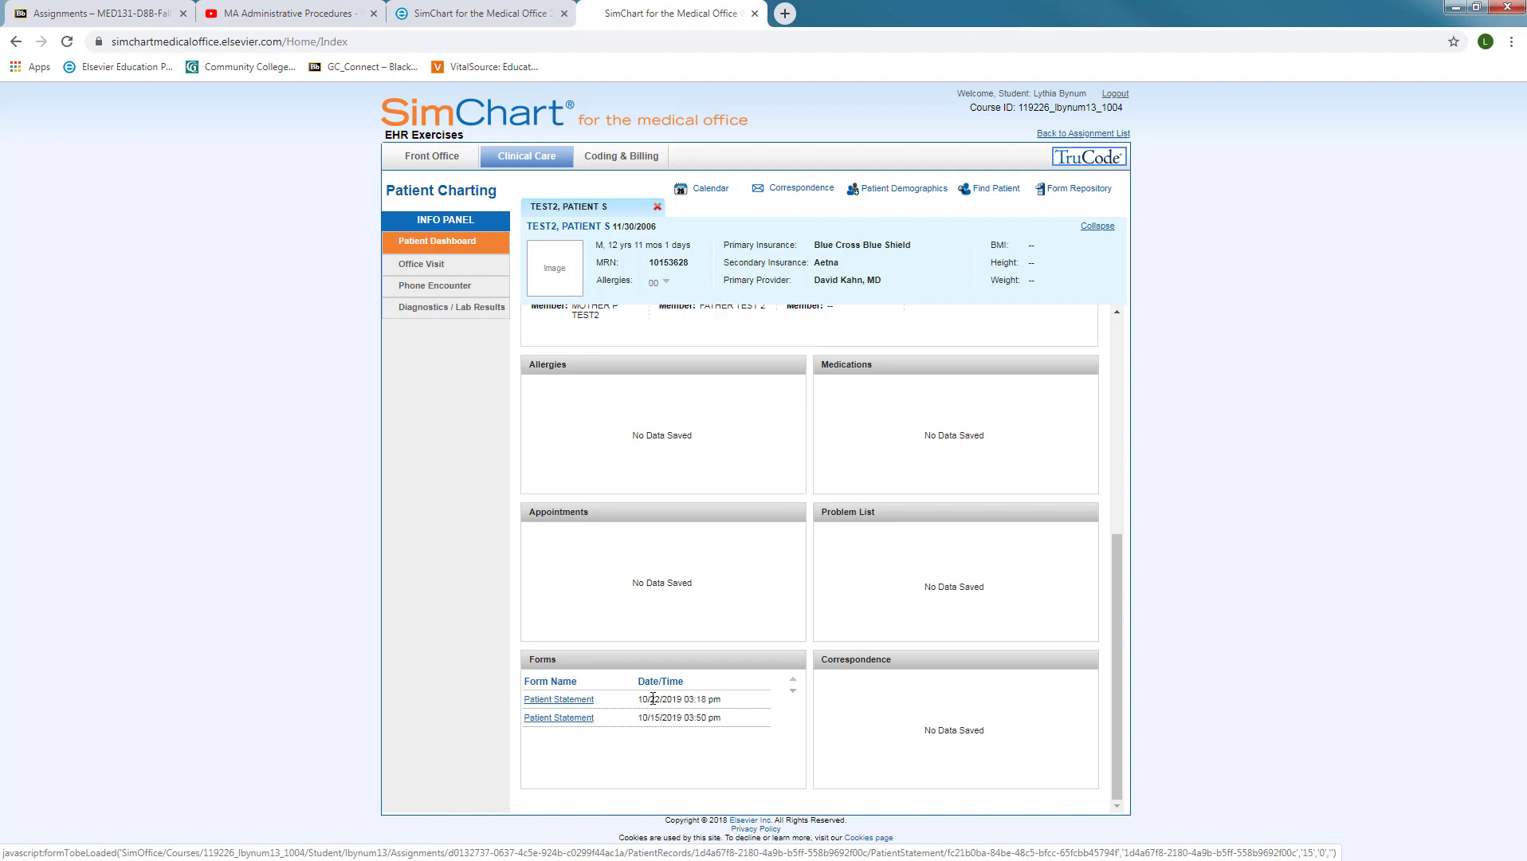
Open the 10/22/2019 Patient Statement from the Forms list as a printable page
{"action": "left_click", "coordinate": [541, 706]}
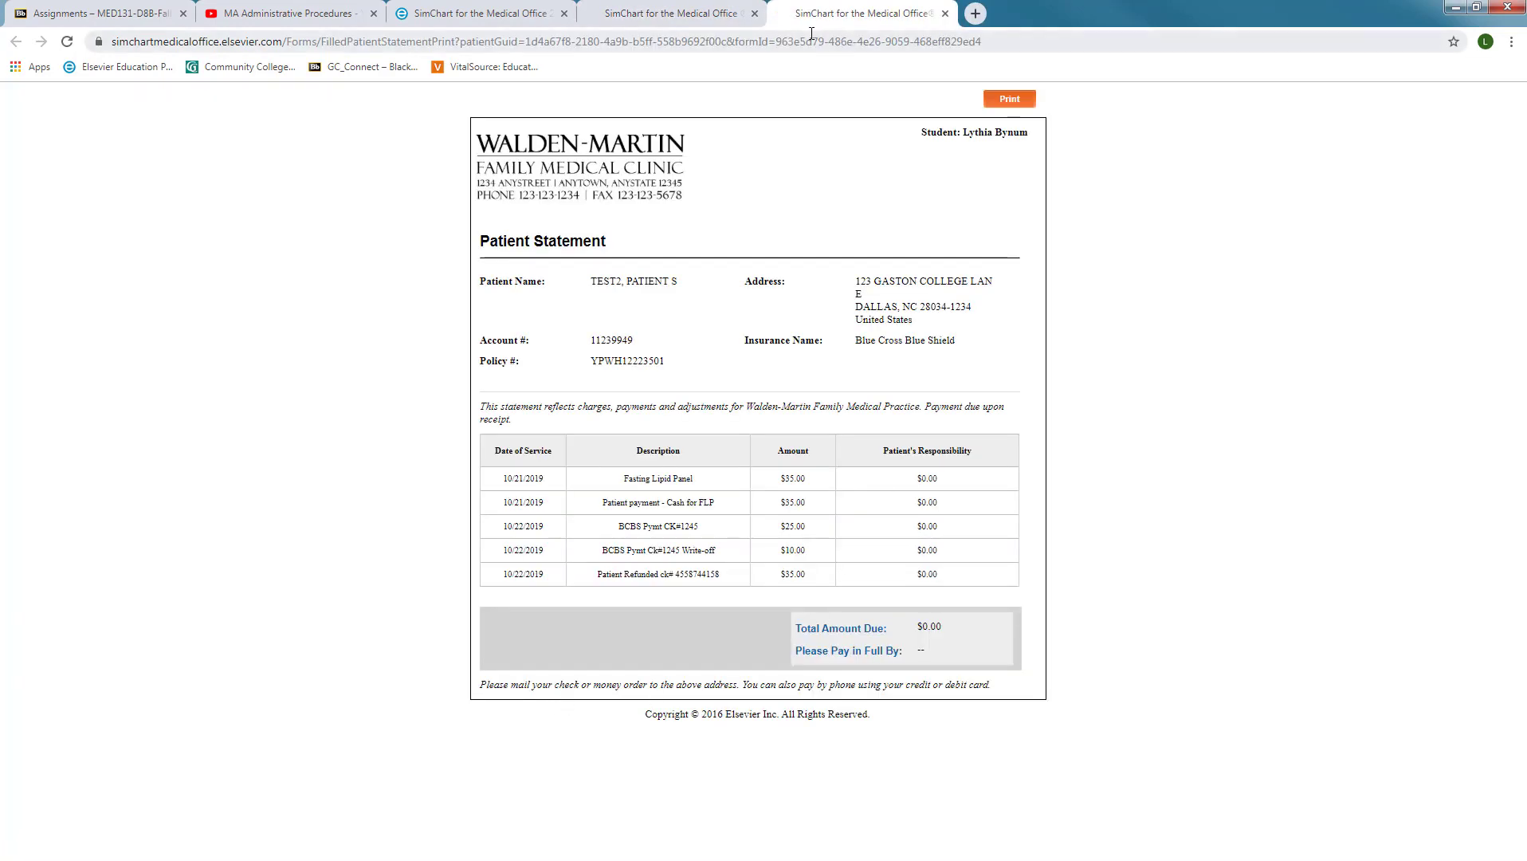